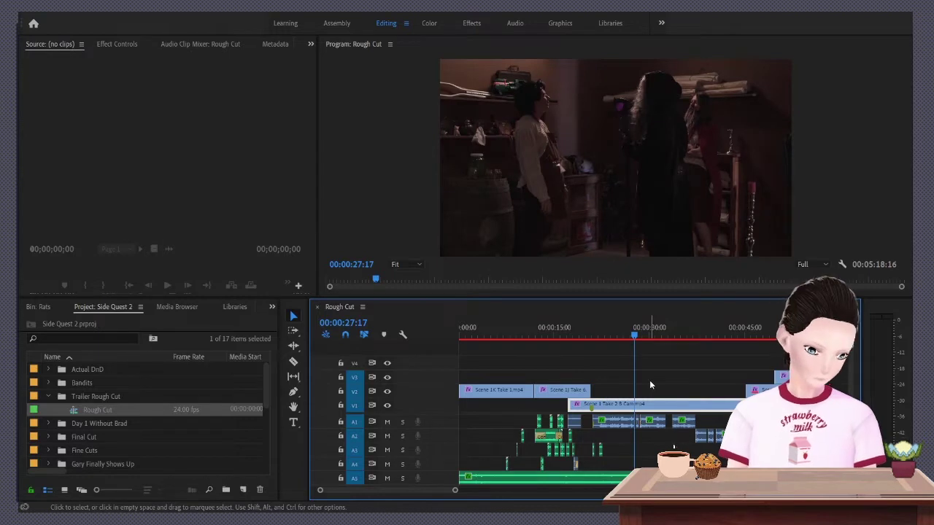
Split the Scene 1 Take 2 B Cam clip at 00:00:27:17 and again at 00:00:39:03
{"action": "key", "text": "ctrl+k"}
{"action": "key", "text": "l"}
{"action": "key", "text": "l"}
{"action": "key", "text": "l"}
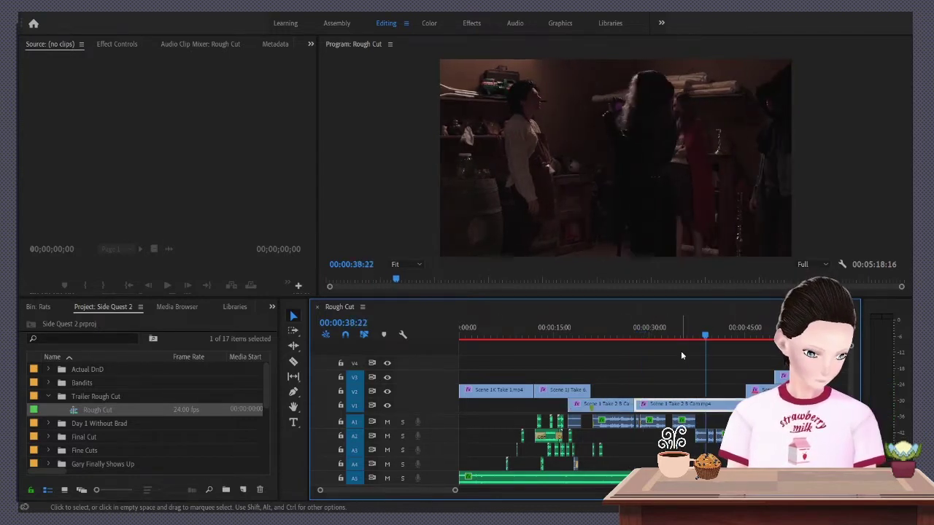
{"action": "key", "text": "k"}
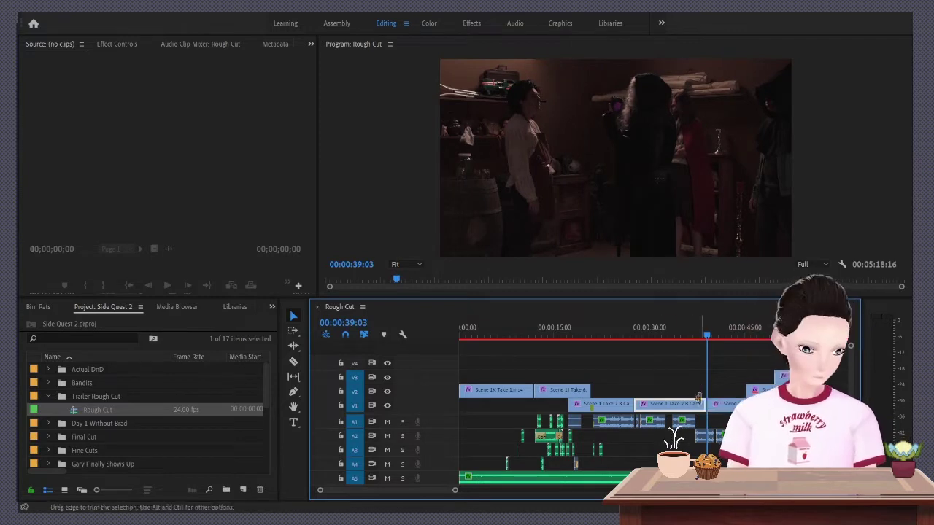
{"action": "key", "text": "ctrl+k"}
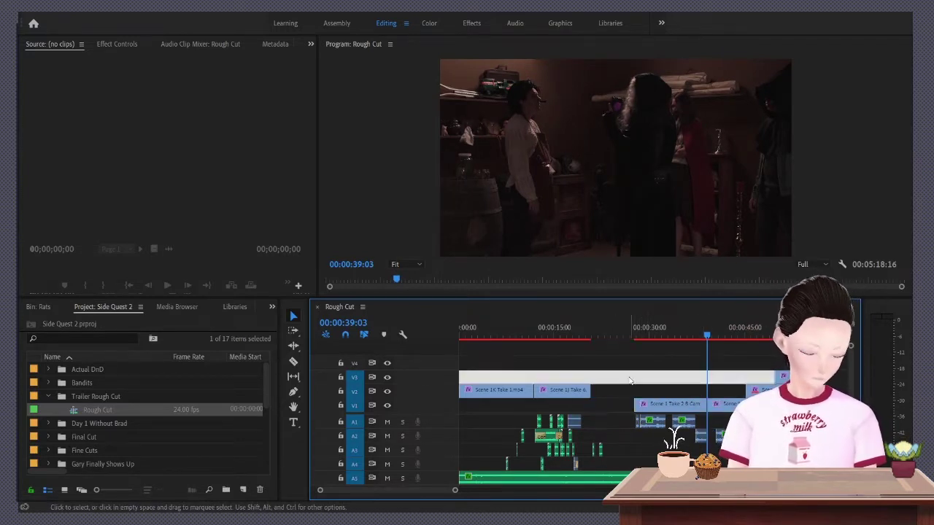
Check the Scene 1 sequence in the Fine Cuts bin and return to Rough Cut
{"action": "scroll", "coordinate": [83, 417], "scroll_direction": "down", "scroll_amount": 2}
{"action": "left_click", "coordinate": [48, 382]}
{"action": "double_click", "coordinate": [93, 396]}
{"action": "key", "text": "ctrl+w"}
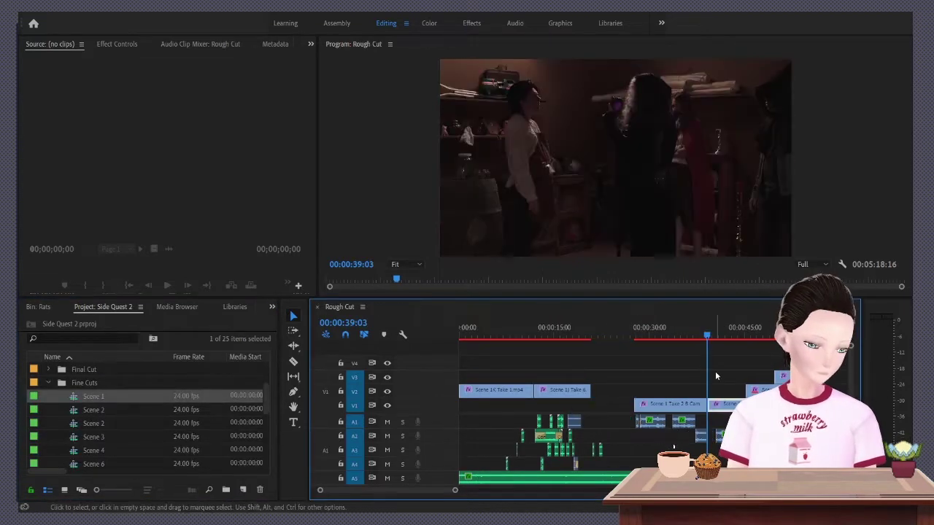
Delete the opening clips and sound effects before 00:00:27:17, and play on to 00:00:44:16
{"action": "left_click_drag", "start_coordinate": [619, 385], "coordinate": [490, 473]}
{"action": "key", "text": "Delete"}
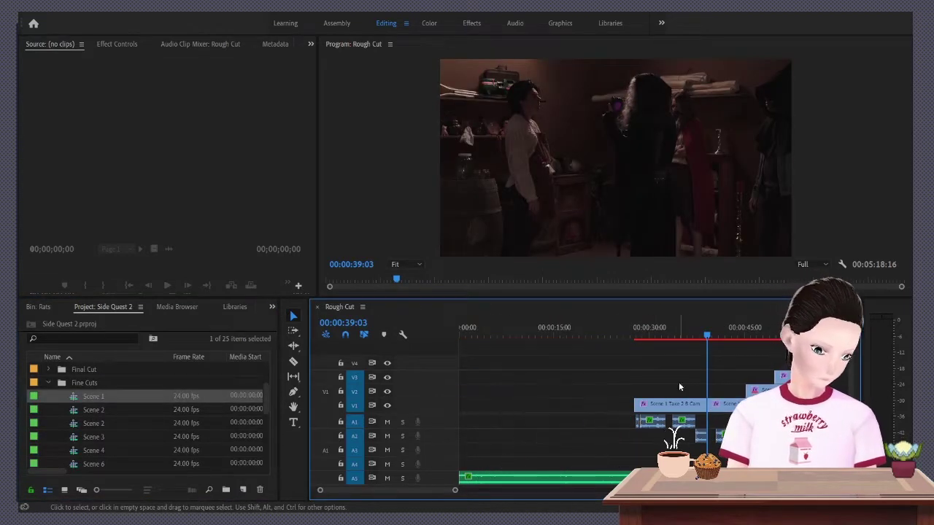
{"action": "key", "text": "space"}
{"action": "key", "text": "space"}
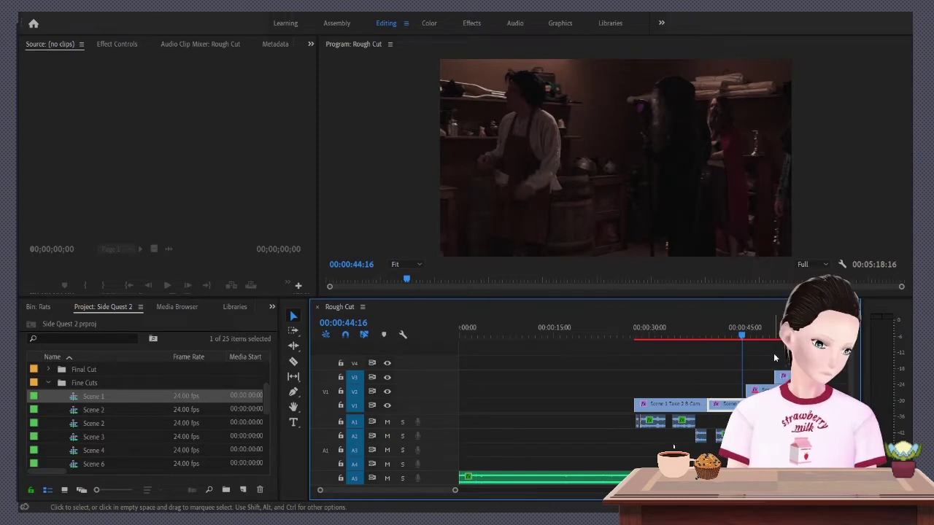
Move the two remaining Scene 1 Take 2 clips with their audio to the start of the timeline and collapse the Fine Cuts bin
{"action": "scroll", "coordinate": [629, 465], "scroll_direction": "down", "scroll_amount": 3}
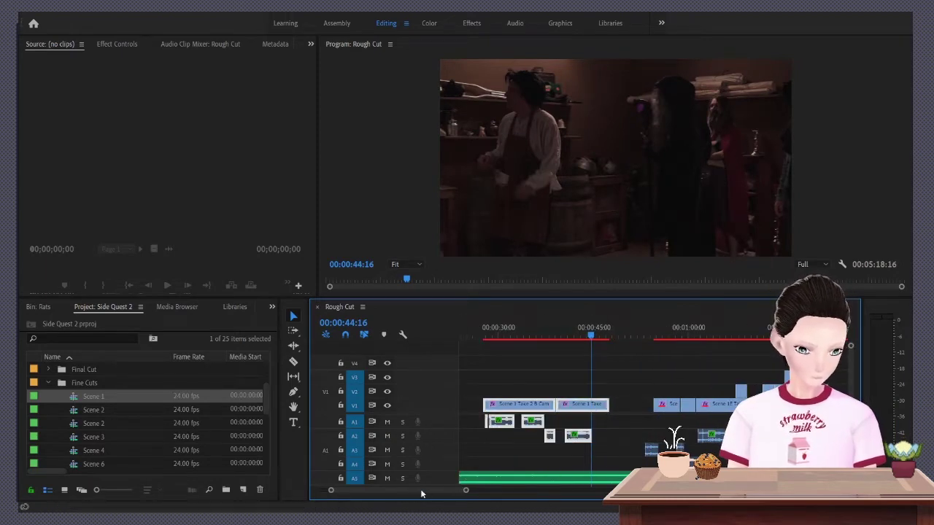
{"action": "scroll", "coordinate": [629, 464], "scroll_direction": "up", "scroll_amount": 3}
{"action": "key", "text": "Delete"}
{"action": "left_click", "coordinate": [48, 382]}
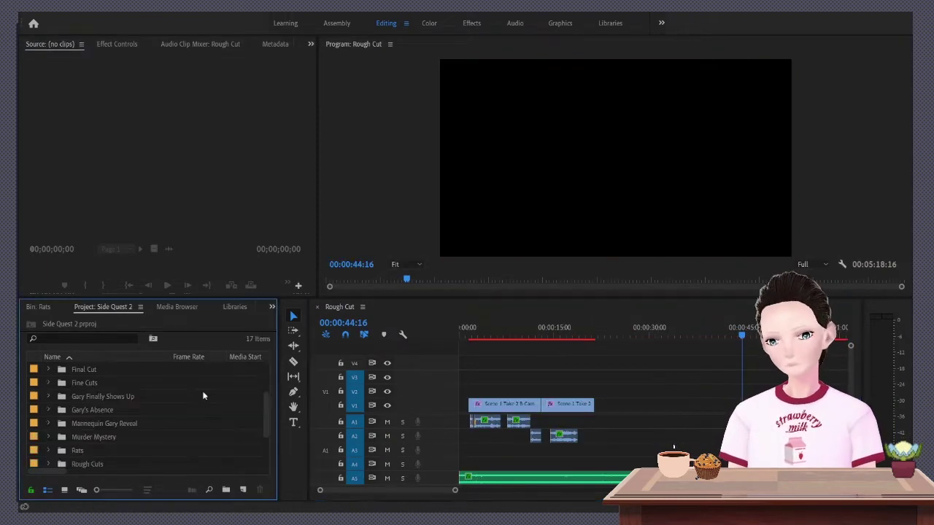
Split a short piece off the Scene 1A Take 3 clip near 00:04:43 and move it to end at 00:00:25:13
{"action": "scroll", "coordinate": [542, 362], "scroll_direction": "down", "scroll_amount": 10}
{"action": "left_click_drag", "start_coordinate": [542, 337], "coordinate": [558, 367]}
{"action": "left_click", "coordinate": [609, 336]}
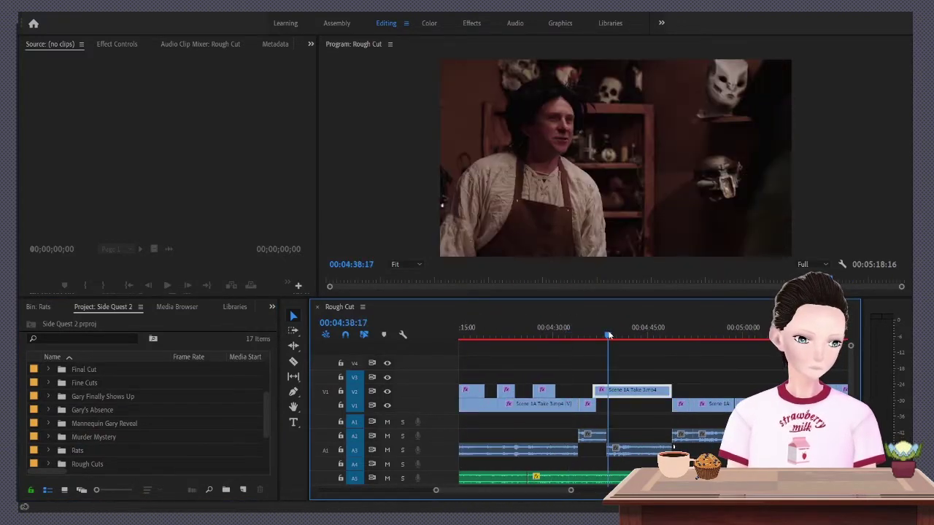
{"action": "left_click_drag", "start_coordinate": [609, 335], "coordinate": [635, 409]}
{"action": "key", "text": "ctrl+k"}
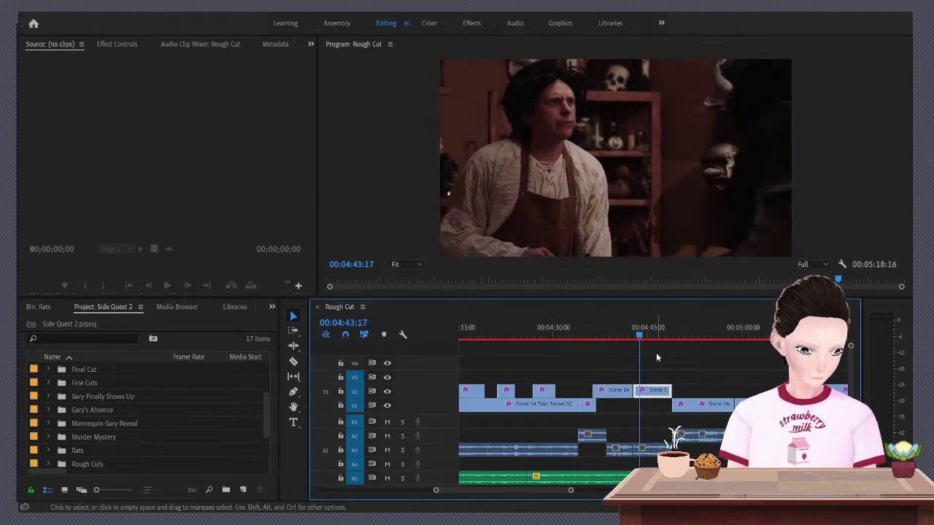
{"action": "left_click", "coordinate": [371, 281]}
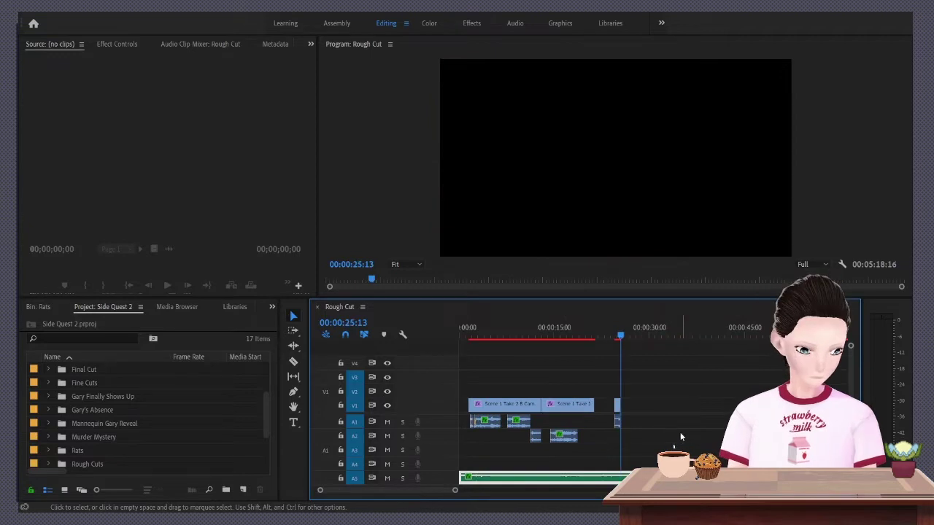
Play the closing Scene 1A clips from about 00:05:00 and split the Scene 1A Take 3 clip near 00:05:07
{"action": "left_click_drag", "start_coordinate": [398, 490], "coordinate": [512, 496]}
{"action": "left_click_drag", "start_coordinate": [583, 333], "coordinate": [728, 337]}
{"action": "key", "text": "space"}
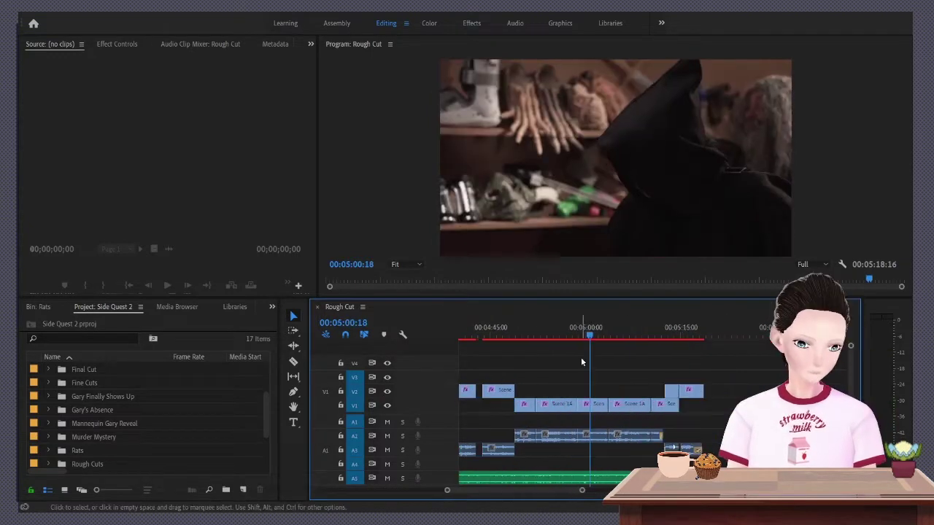
{"action": "key", "text": "space"}
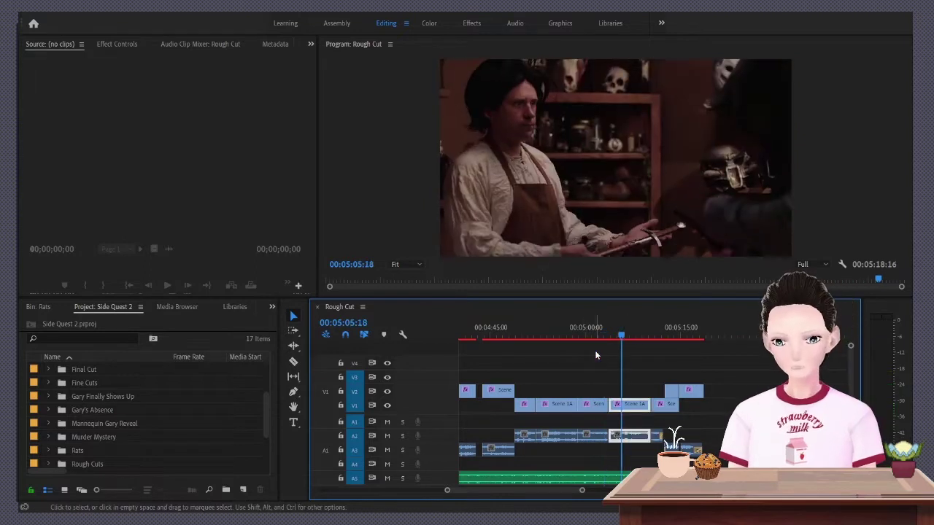
{"action": "key", "text": "ctrl+k"}
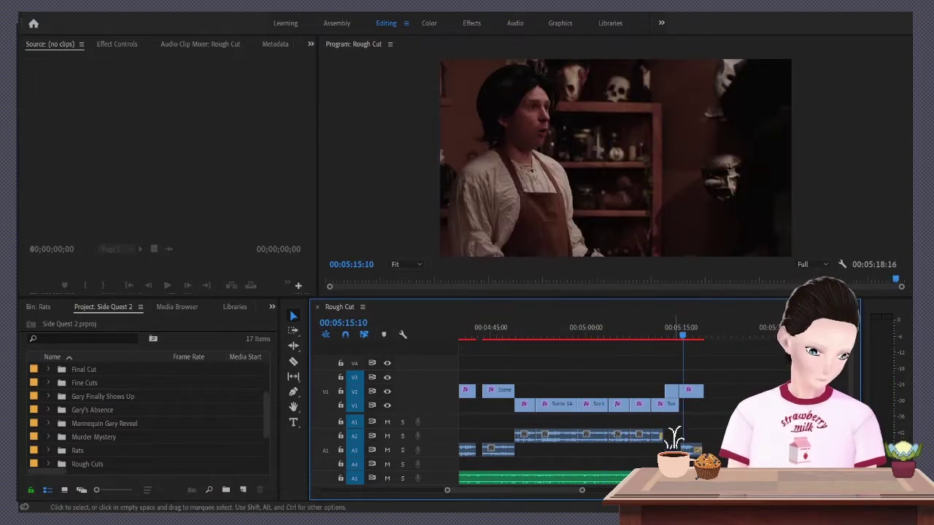
Cut the section around 00:05:09 out of the closing Scene 1A clips and move the kept shots to end at 00:00:41:12
{"action": "left_click", "coordinate": [617, 334]}
{"action": "key", "text": "="}
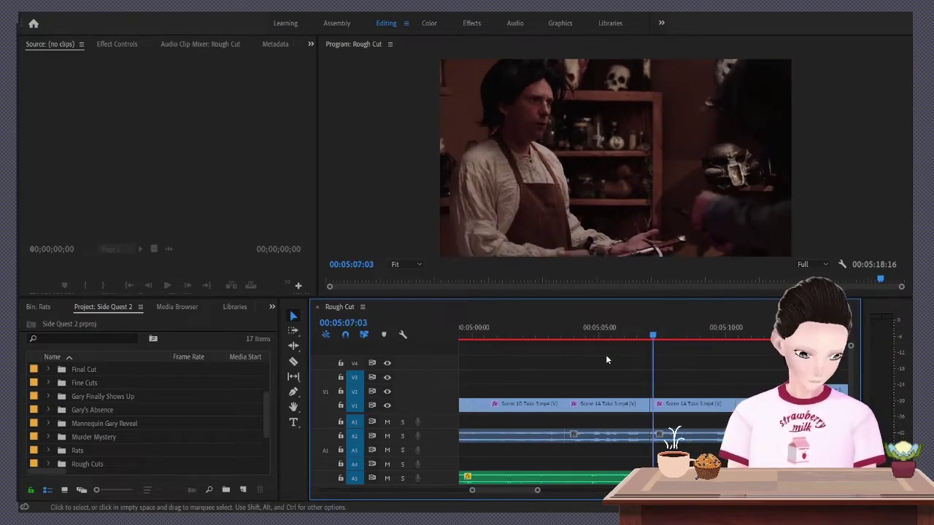
{"action": "key", "text": "ctrl+alt+w"}
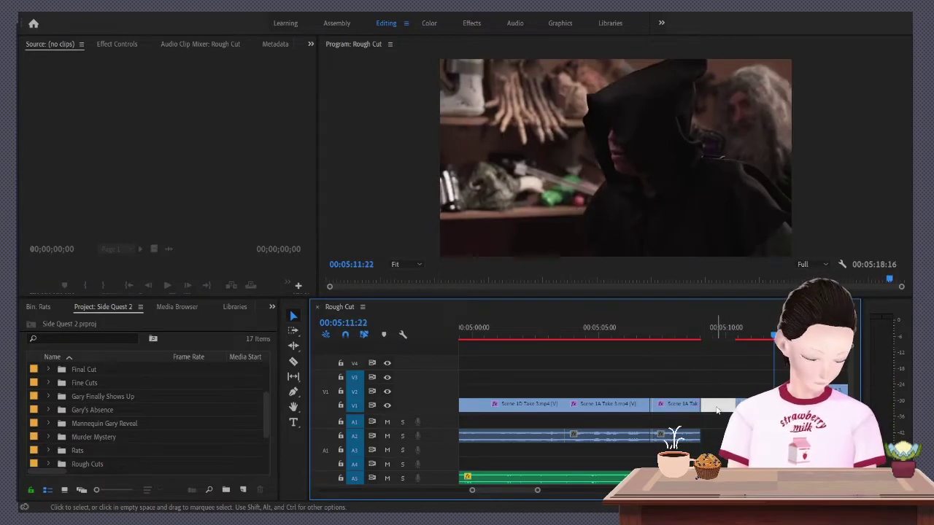
{"action": "key", "text": "q"}
{"action": "key", "text": "minus"}
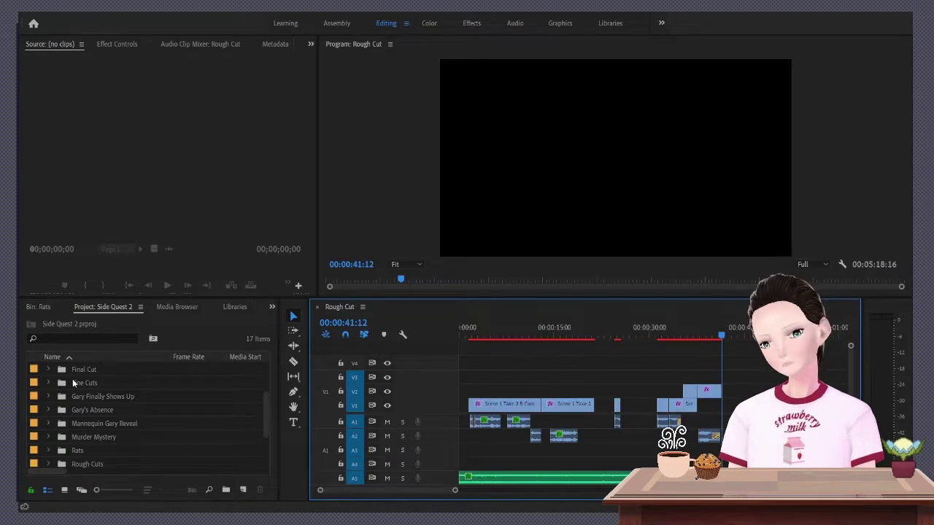
Open the Scene 3 sequence from the Fine Cuts bin, split the Scene 3C Take 2 clip at 00:00:44:08 and return to Rough Cut
{"action": "left_click", "coordinate": [48, 383]}
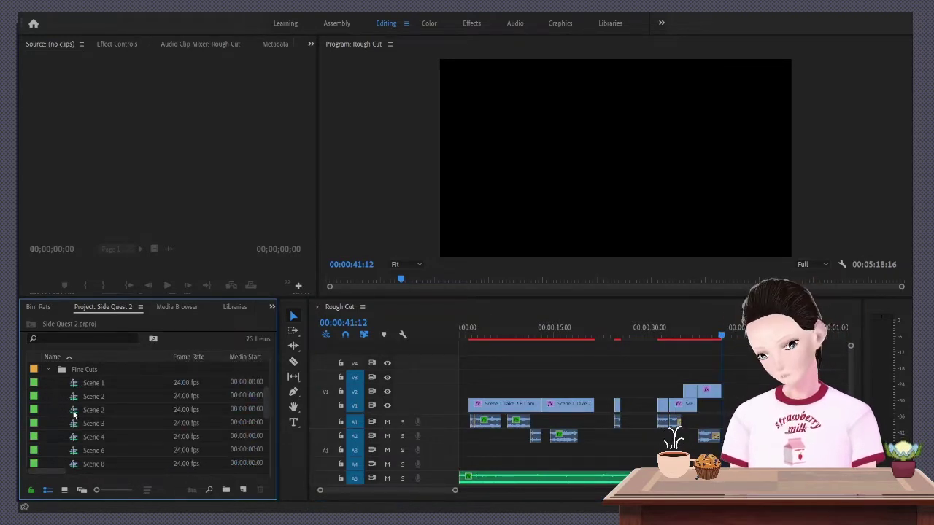
{"action": "double_click", "coordinate": [60, 423]}
{"action": "left_click_drag", "start_coordinate": [577, 335], "coordinate": [634, 337]}
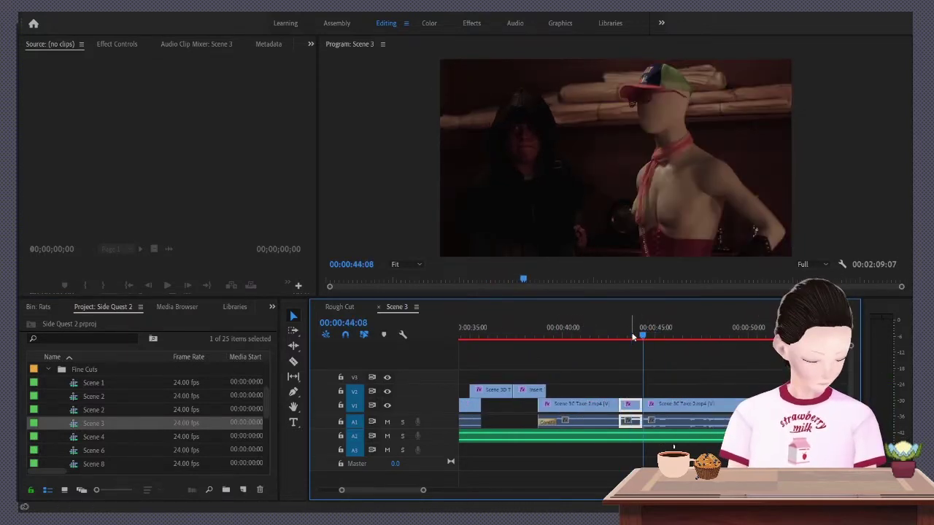
{"action": "key", "text": "ctrl+k"}
{"action": "key", "text": "ctrl+shift+comma"}
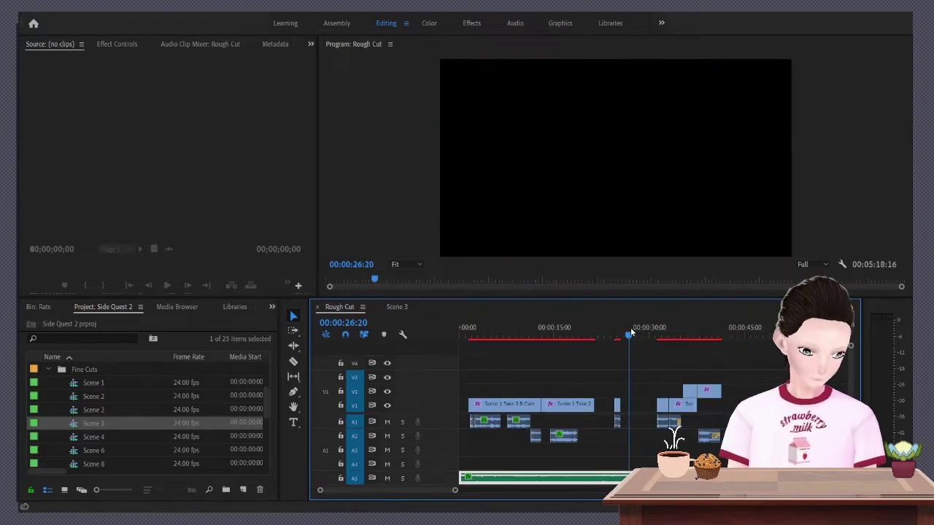
Remove the short clip at 00:00:24:13 and bring a Scene 3C Take 2 section from Scene 3 into Rough Cut at 00:00:30:07
{"action": "key", "text": "space"}
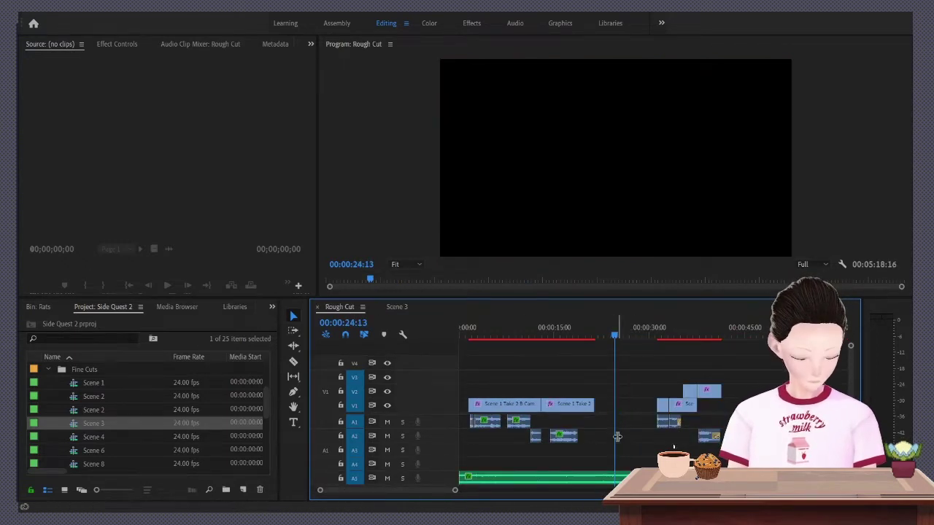
{"action": "key", "text": "ctrl+shift+period"}
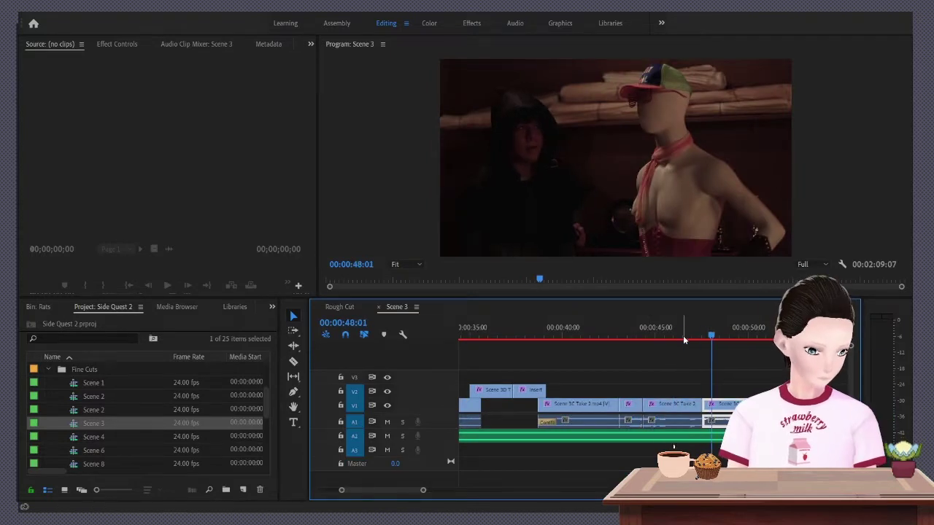
{"action": "key", "text": "ctrl+shift+comma"}
{"action": "mouse_move", "coordinate": [658, 407]}
{"action": "left_mouse_down"}
{"action": "mouse_move", "coordinate": [687, 406]}
{"action": "mouse_move", "coordinate": [662, 406]}
{"action": "left_mouse_up"}
{"action": "key", "text": "equal"}
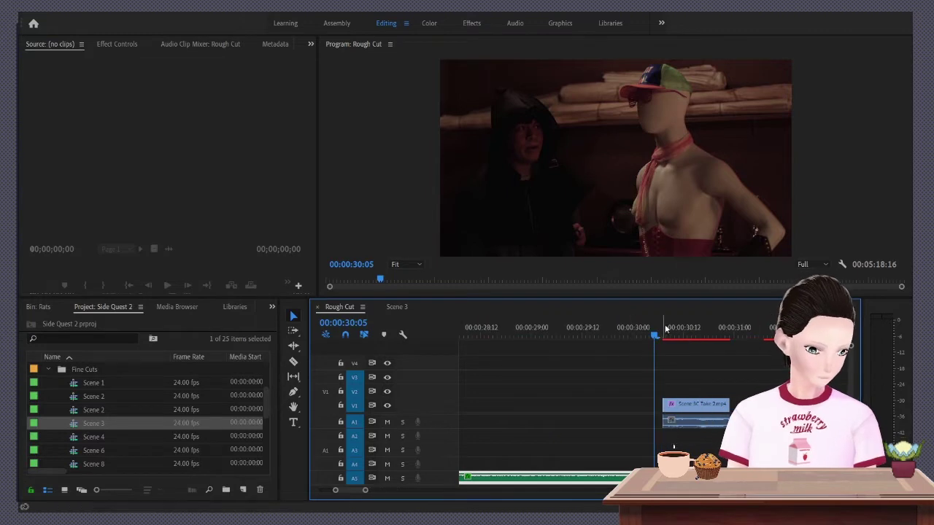
Preview the Scene 3C Take 2 clip and move it with its audio to start at 00:00:30:17
{"action": "key", "text": "Right"}
{"action": "key", "text": "Right"}
{"action": "key", "text": "space"}
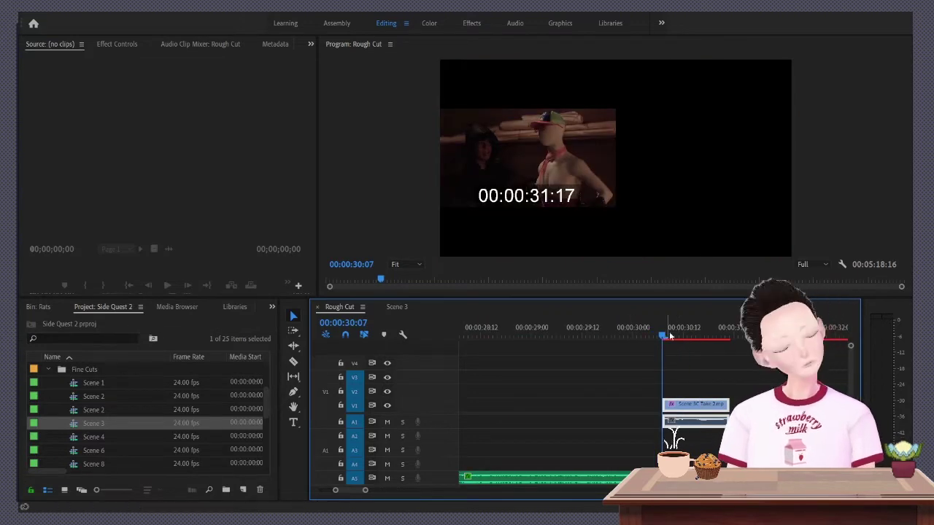
{"action": "left_click_drag", "start_coordinate": [682, 404], "coordinate": [720, 405]}
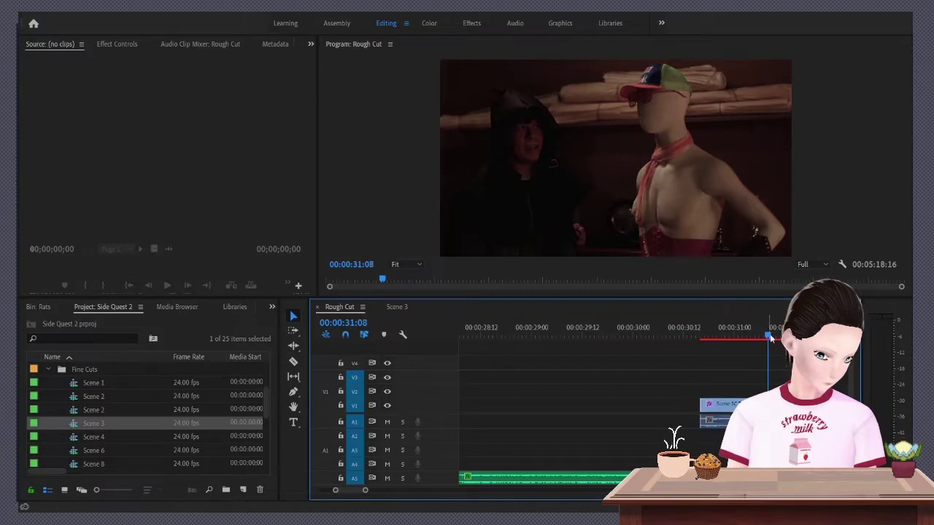
{"action": "key", "text": "Up"}
{"action": "key", "text": "equal"}
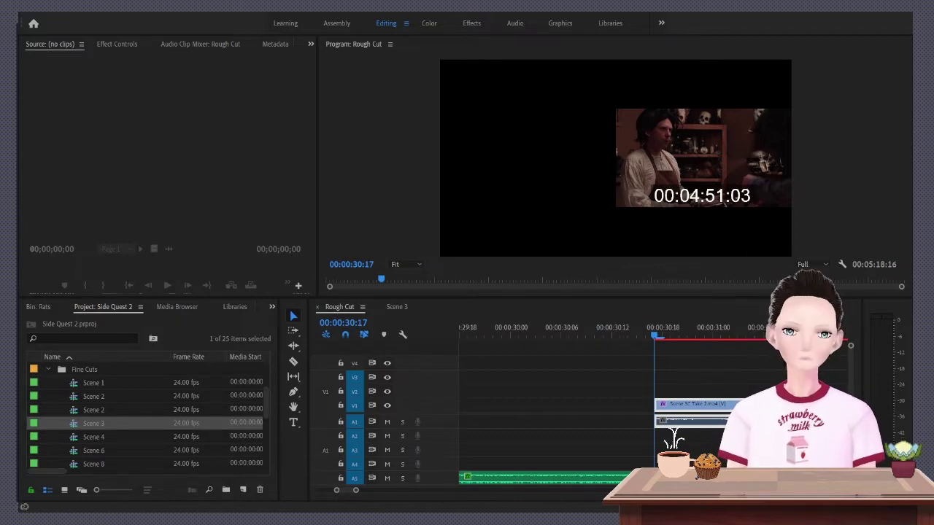
{"action": "left_click", "coordinate": [704, 330]}
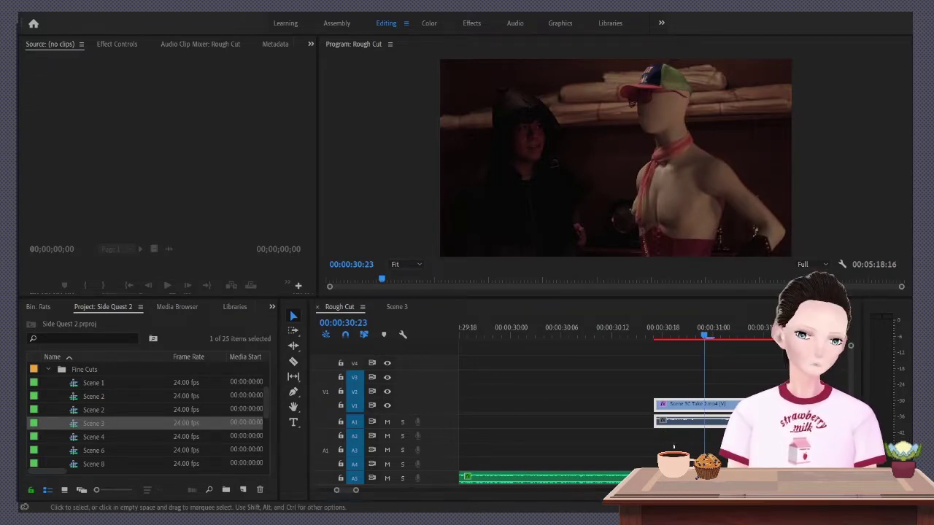
Switch to VSeeFace and look over its expression and effect settings
{"action": "left_click", "coordinate": [674, 446]}
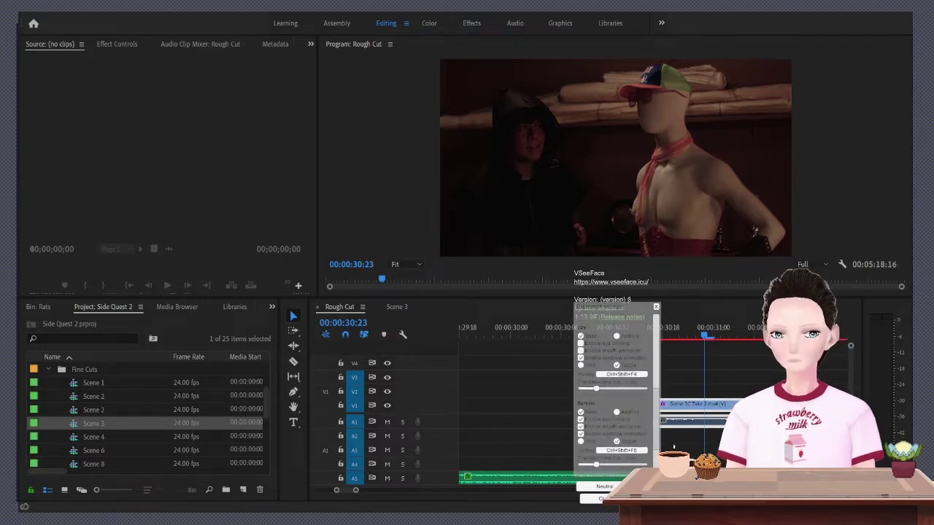
{"action": "left_click", "coordinate": [769, 270]}
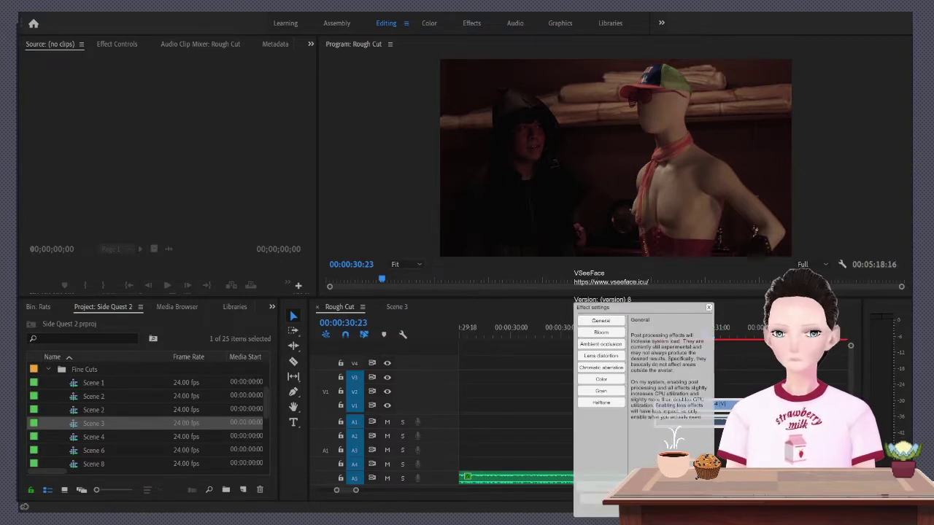
{"action": "key", "text": "Escape"}
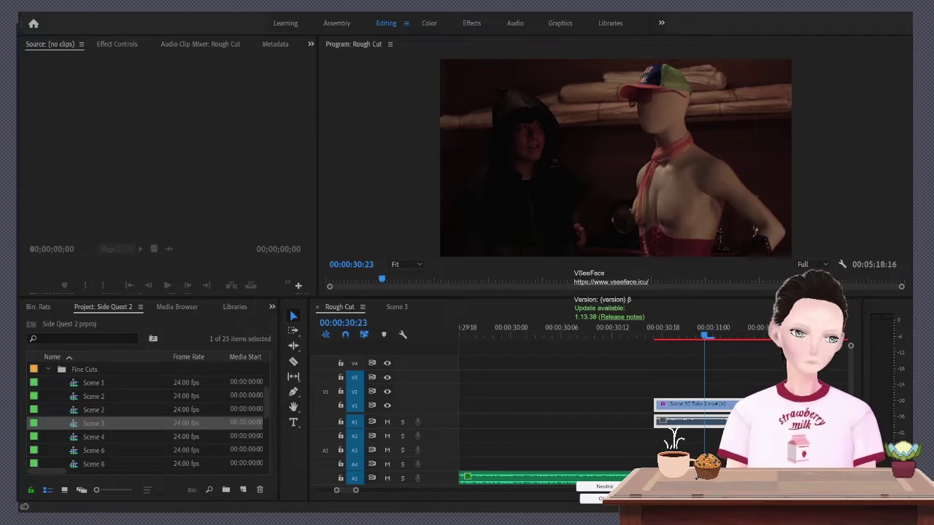
Look through VSeeFace's general settings, from blink and gaze to the advanced options, and close them
{"action": "left_click", "coordinate": [779, 267]}
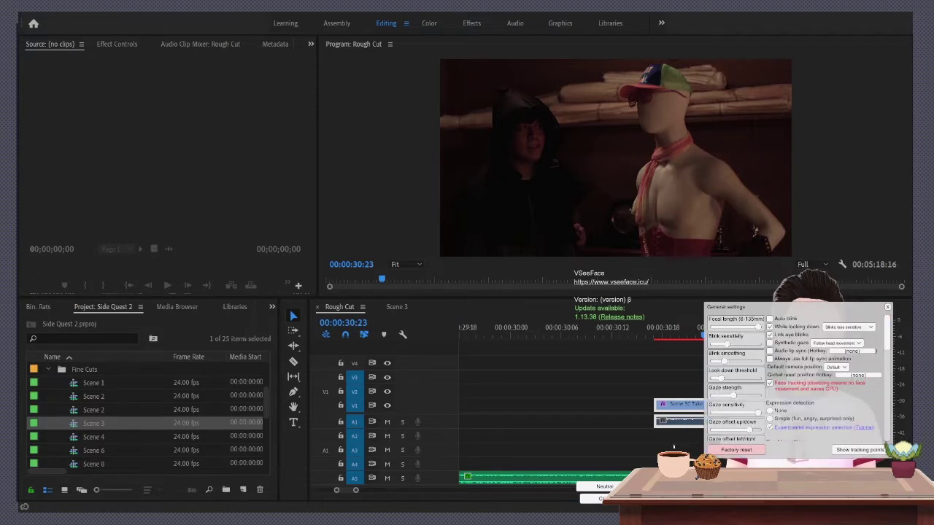
{"action": "scroll", "coordinate": [795, 380], "scroll_direction": "down", "scroll_amount": 10}
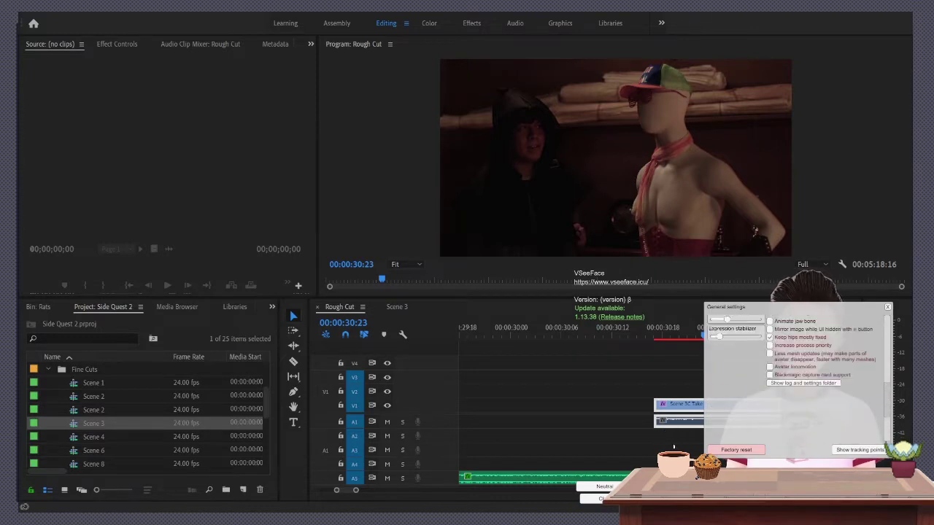
{"action": "scroll", "coordinate": [795, 372], "scroll_direction": "up", "scroll_amount": 2}
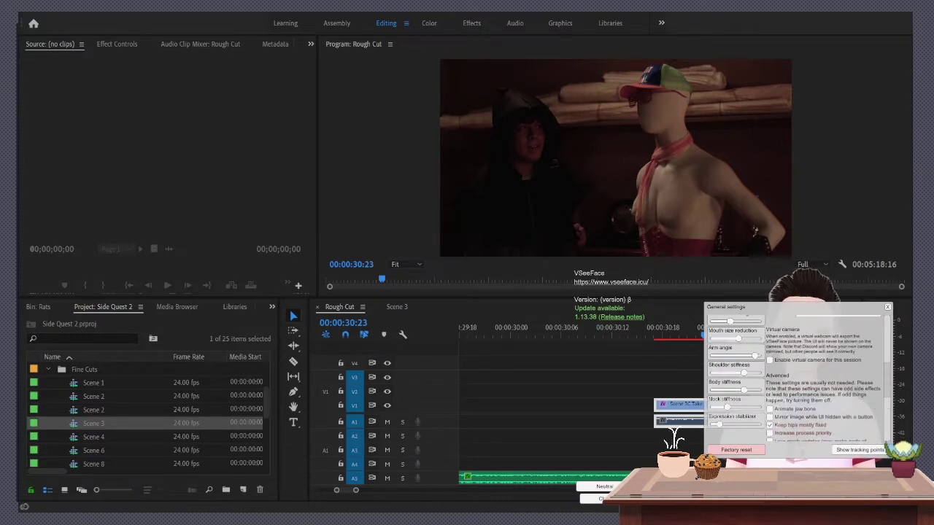
{"action": "scroll", "coordinate": [795, 380], "scroll_direction": "up", "scroll_amount": 6}
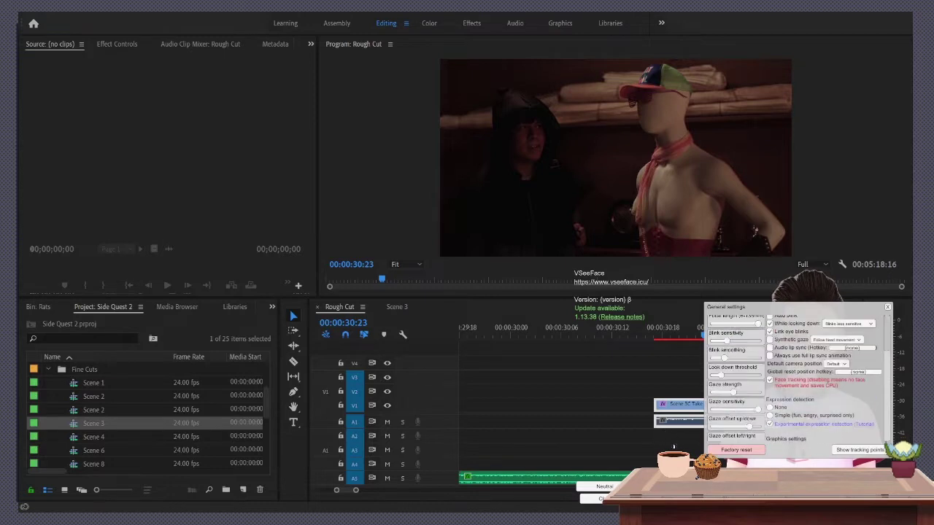
{"action": "key", "text": "Escape"}
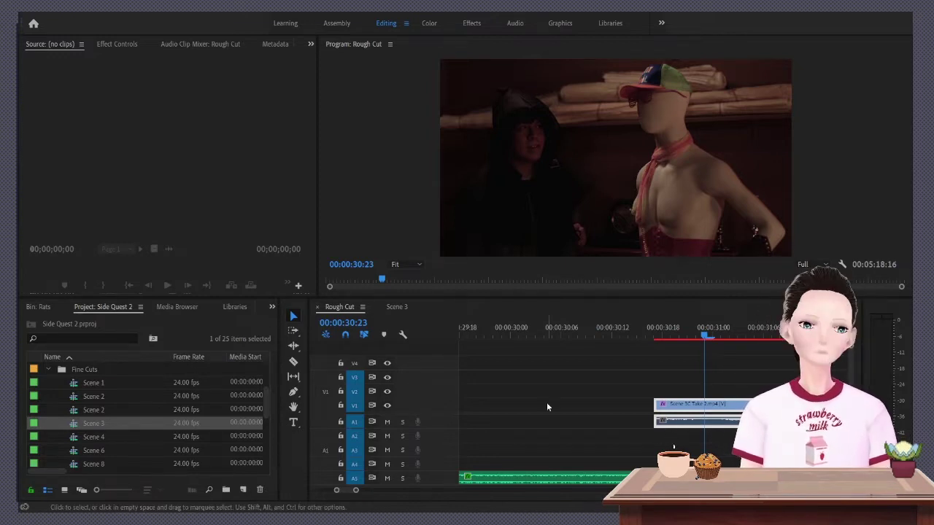
Play and step through the Scene 3C Take 2 clip in Rough Cut up to 00:00:31:08
{"action": "left_click", "coordinate": [646, 335]}
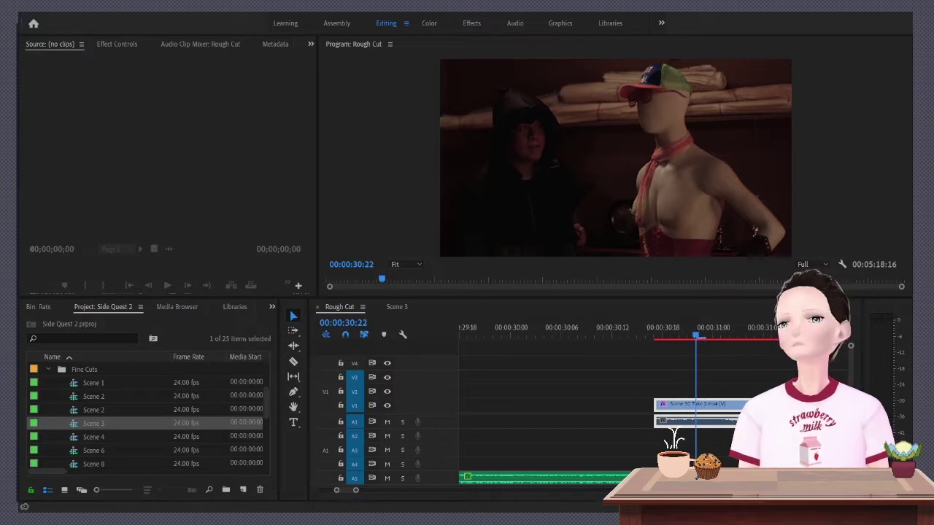
{"action": "left_click", "coordinate": [344, 16]}
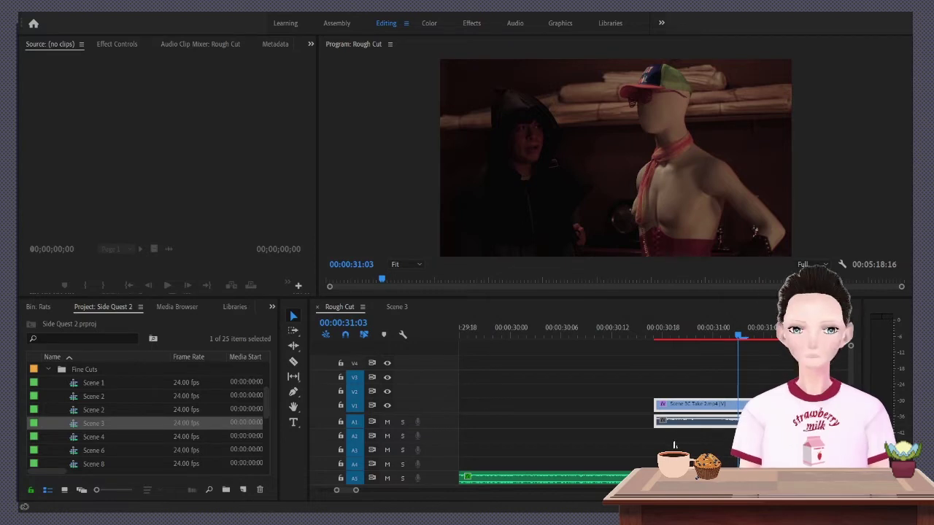
{"action": "left_click", "coordinate": [620, 362]}
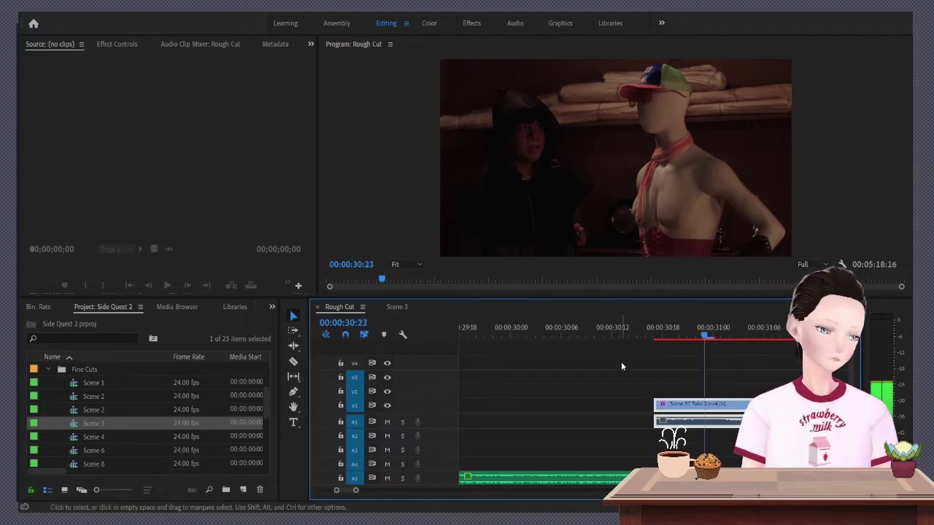
{"action": "key", "text": "Right"}
{"action": "key", "text": "Right"}
{"action": "key", "text": "Right"}
{"action": "key", "text": "Right"}
{"action": "key", "text": "Right"}
{"action": "key", "text": "minus"}
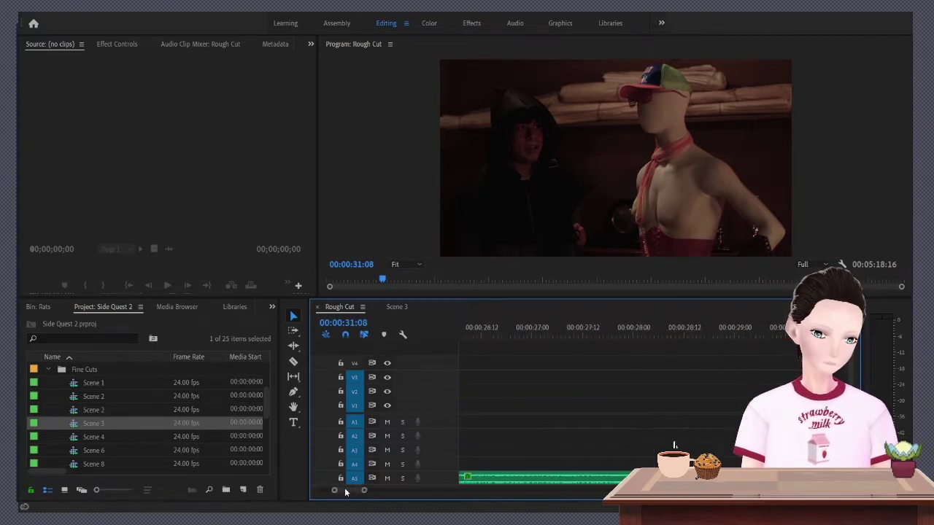
Review the edit points of Rough Cut's opening Scene 1 Take 2 B Cam section, stopping at 00:00:11:02
{"action": "key", "text": "Up"}
{"action": "key", "text": "minus"}
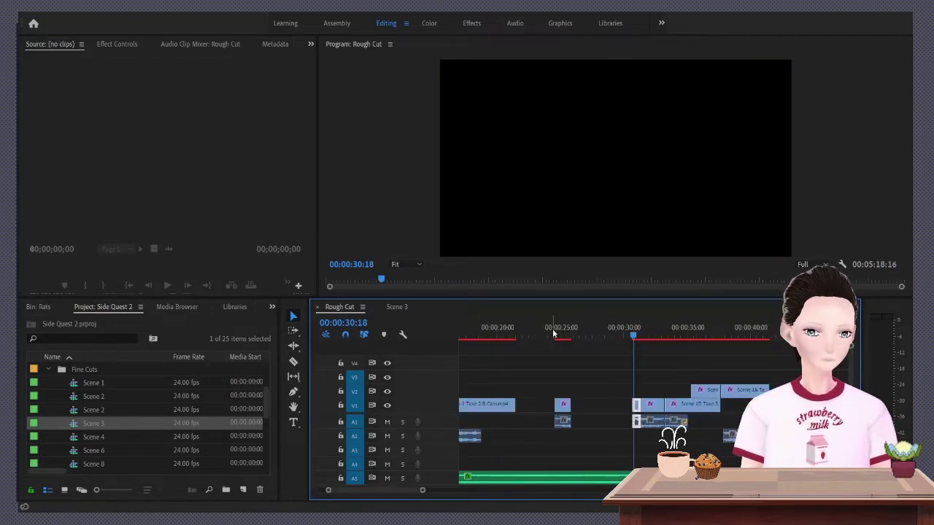
{"action": "key", "text": "Up"}
{"action": "key", "text": "Up"}
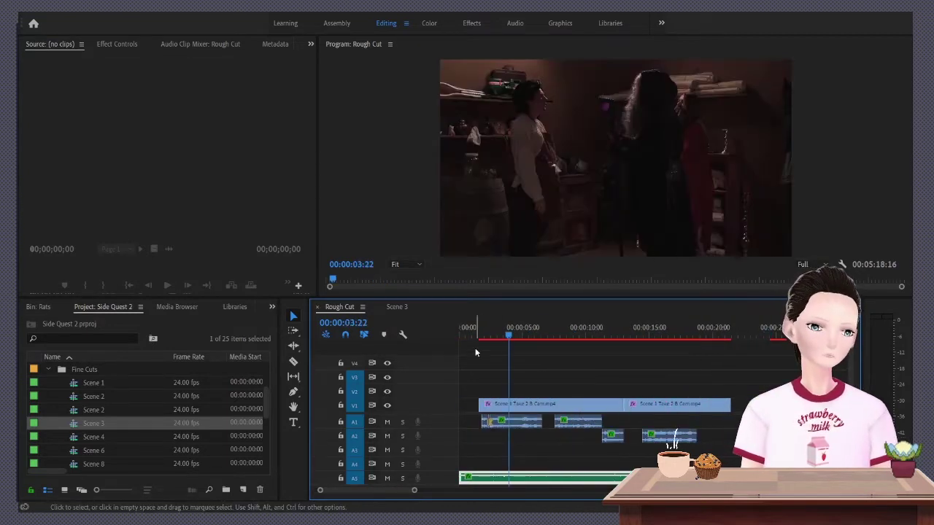
{"action": "key", "text": "Down"}
{"action": "key", "text": "Down"}
{"action": "key", "text": "Down"}
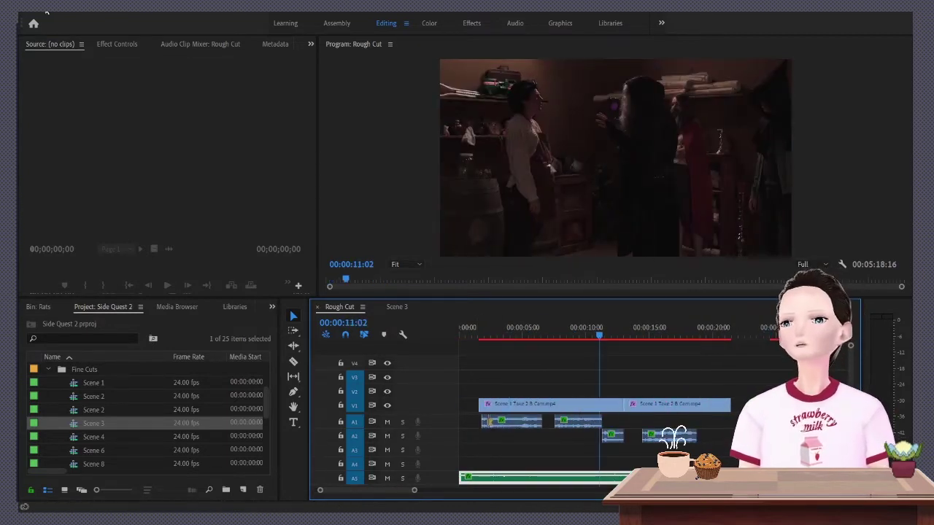
Change the Rough Cut sequence settings to a drop-frame timebase
{"action": "key", "text": "ctrl+m"}
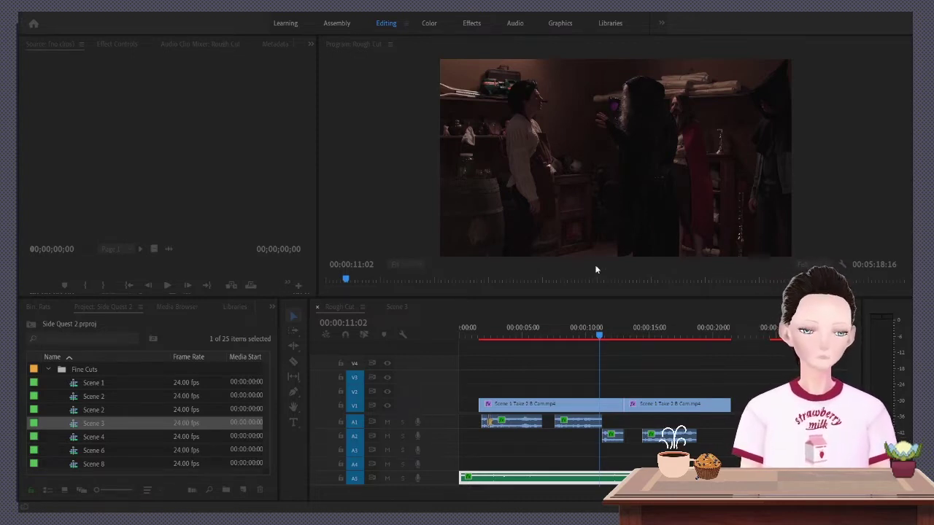
{"action": "left_click", "coordinate": [474, 367]}
{"action": "key", "text": "space"}
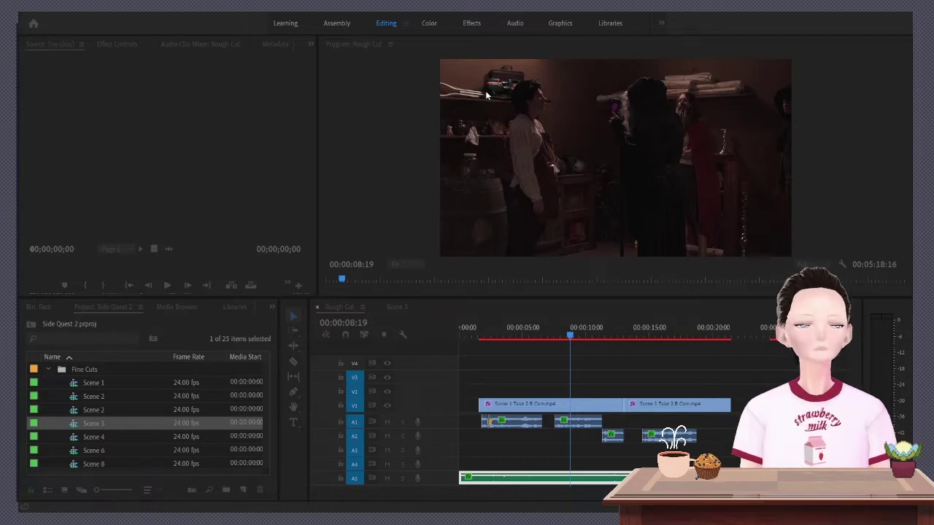
{"action": "left_click", "coordinate": [532, 439]}
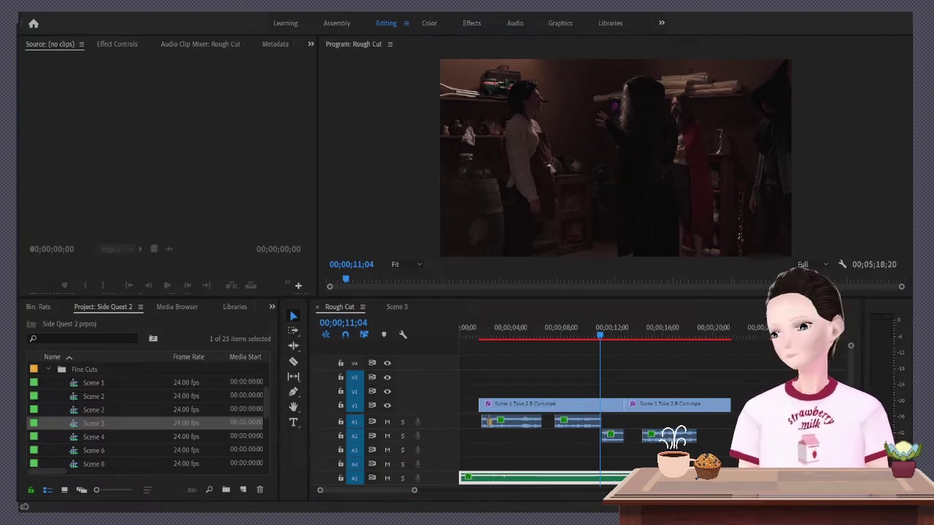
Mark Rough Cut's opening section from 00;00;01;13 to 00;00;21;20 and render its preview
{"action": "key", "text": "ctrl+a"}
{"action": "key", "text": "Home"}
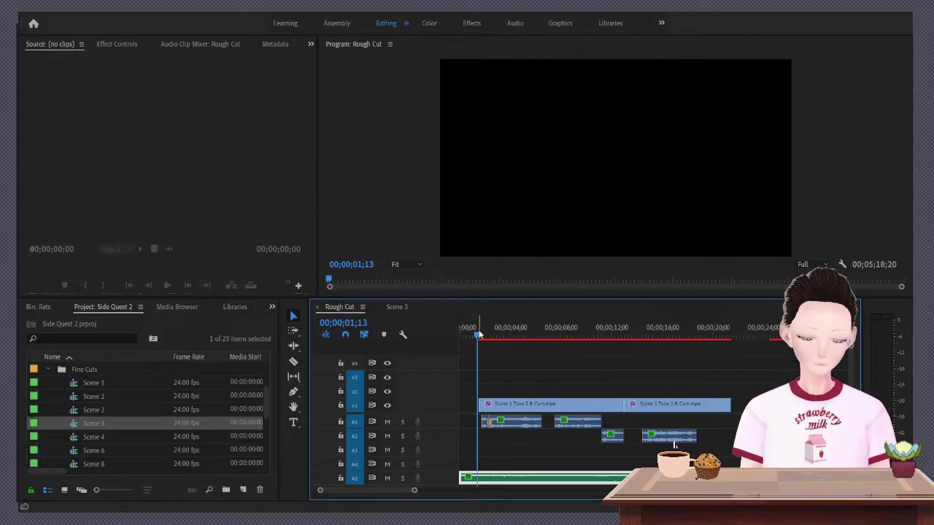
{"action": "key", "text": "slash"}
{"action": "key", "text": "End"}
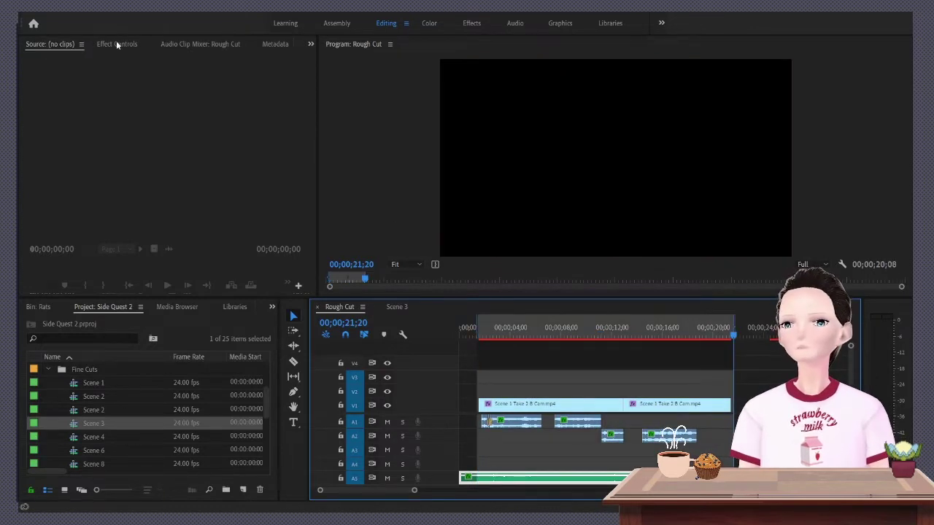
{"action": "key", "text": "ctrl+m"}
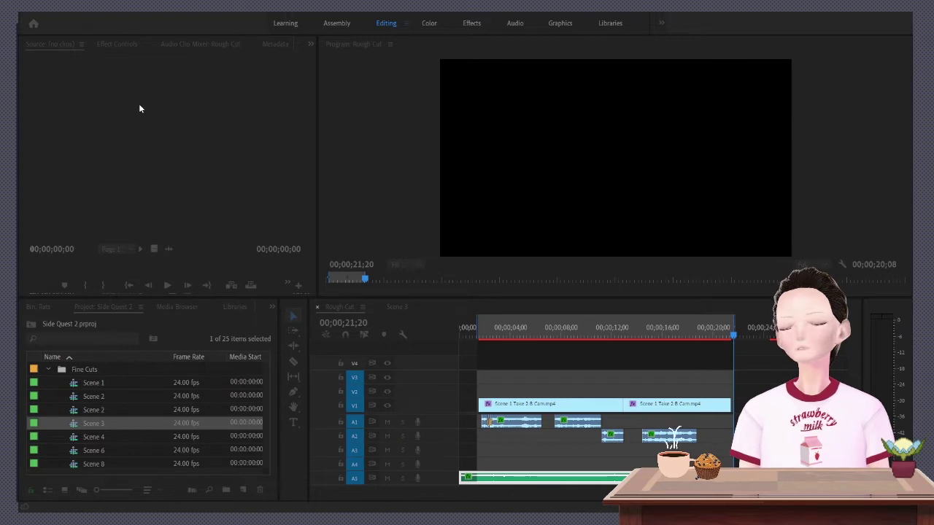
{"action": "key", "text": "space"}
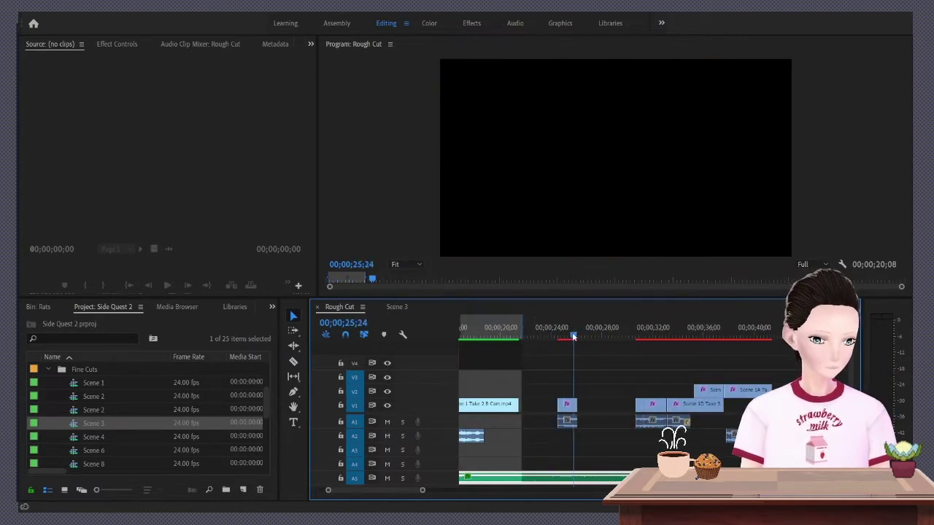
Trim the end of the Scene 3C Take 2 clip in Rough Cut to about 00;00;26;00
{"action": "key", "text": "="}
{"action": "key", "text": "="}
{"action": "key", "text": "="}
{"action": "left_click_drag", "start_coordinate": [687, 404], "coordinate": [671, 403]}
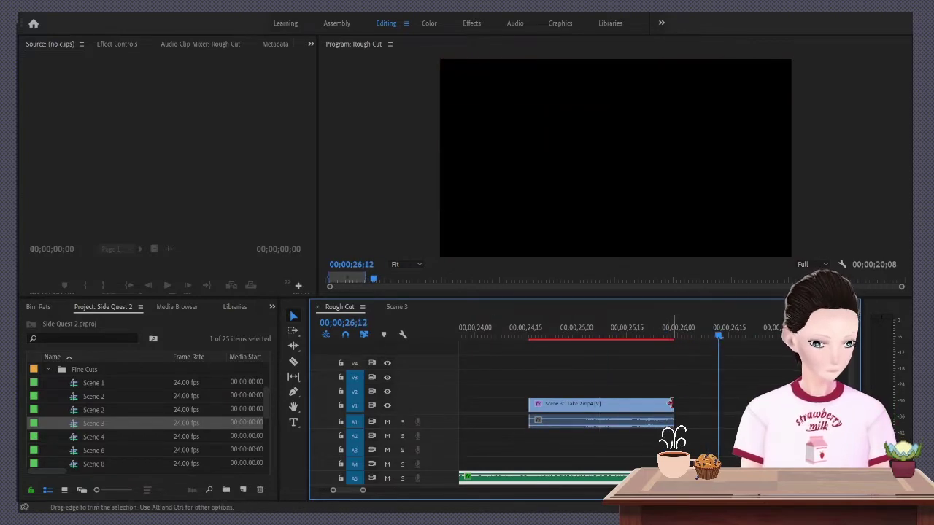
{"action": "key", "text": "-"}
{"action": "key", "text": "-"}
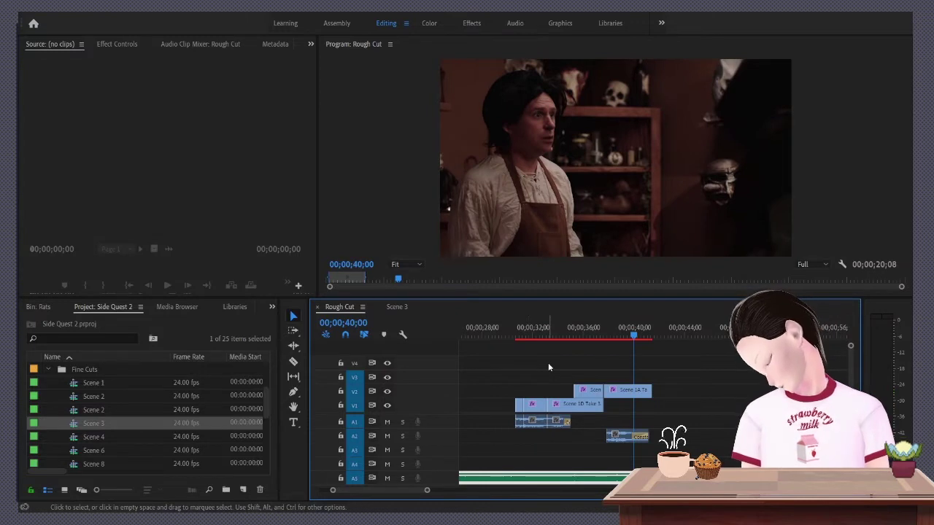
Close the Scene 3 sequence, look over the Scene 4 fine cut for usable shots, and close it
{"action": "left_click", "coordinate": [380, 307]}
{"action": "left_click", "coordinate": [377, 307]}
{"action": "scroll", "coordinate": [146, 409], "scroll_direction": "down", "scroll_amount": 1}
{"action": "double_click", "coordinate": [94, 409]}
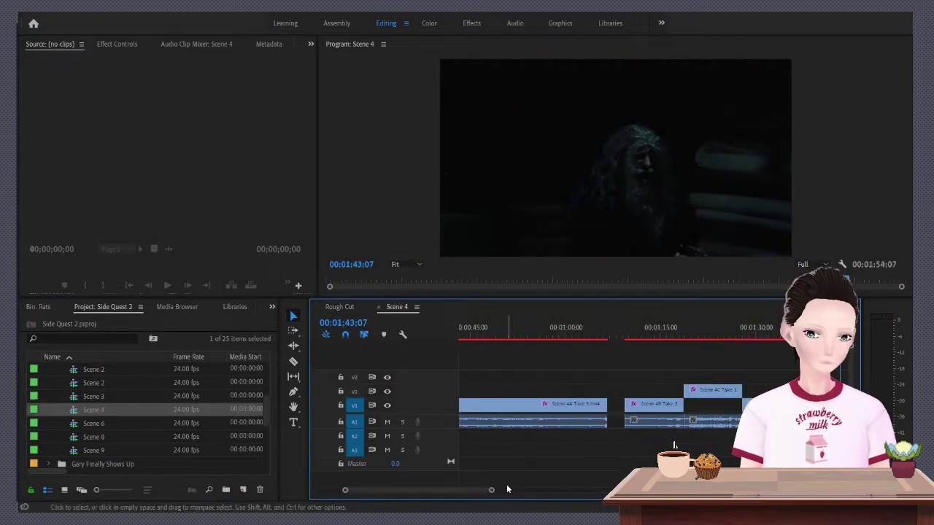
{"action": "key", "text": "-"}
{"action": "key", "text": "-"}
{"action": "left_click", "coordinate": [378, 307]}
{"action": "scroll", "coordinate": [92, 411], "scroll_direction": "down", "scroll_amount": 1}
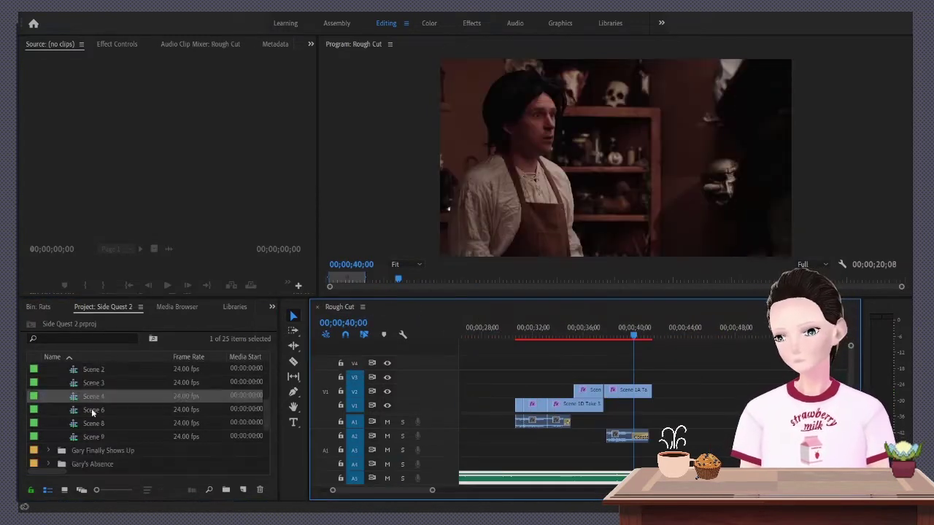
Preview the start of the Scene 6 fine cut, check Scene 3 as well, and close both sequences
{"action": "double_click", "coordinate": [94, 410]}
{"action": "left_click", "coordinate": [472, 330]}
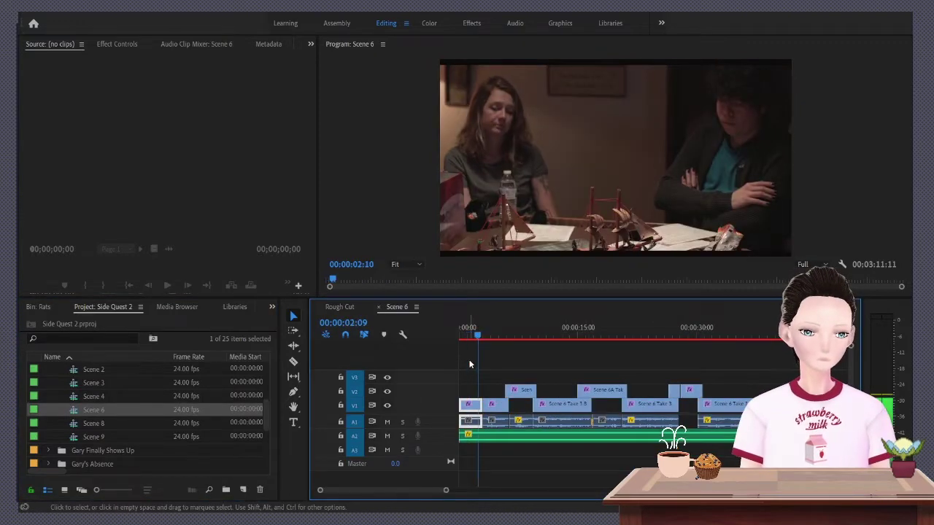
{"action": "left_click", "coordinate": [377, 307]}
{"action": "double_click", "coordinate": [76, 383]}
{"action": "left_click", "coordinate": [377, 307]}
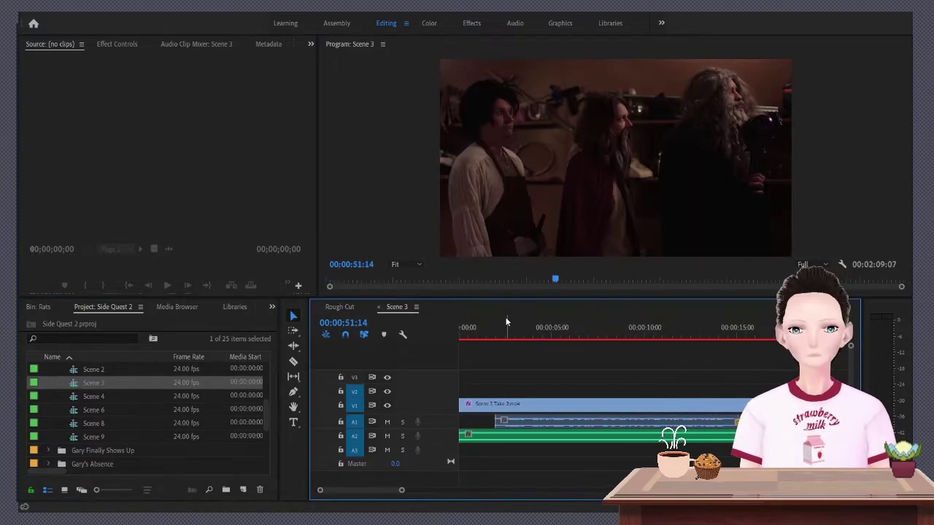
Bring two adjoining shots from the Scene 2 fine cut into Rough Cut, running from about 00;00;43;00 to 00;00;47;15
{"action": "scroll", "coordinate": [44, 431], "scroll_direction": "up", "scroll_amount": 1}
{"action": "double_click", "coordinate": [130, 403]}
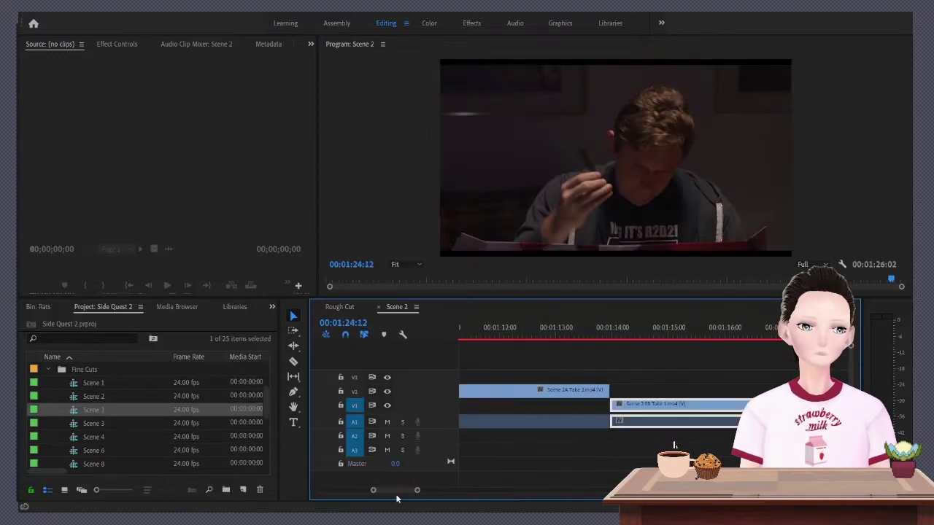
{"action": "left_click", "coordinate": [673, 335]}
{"action": "left_click_drag", "start_coordinate": [673, 335], "coordinate": [550, 332]}
{"action": "left_click", "coordinate": [340, 307]}
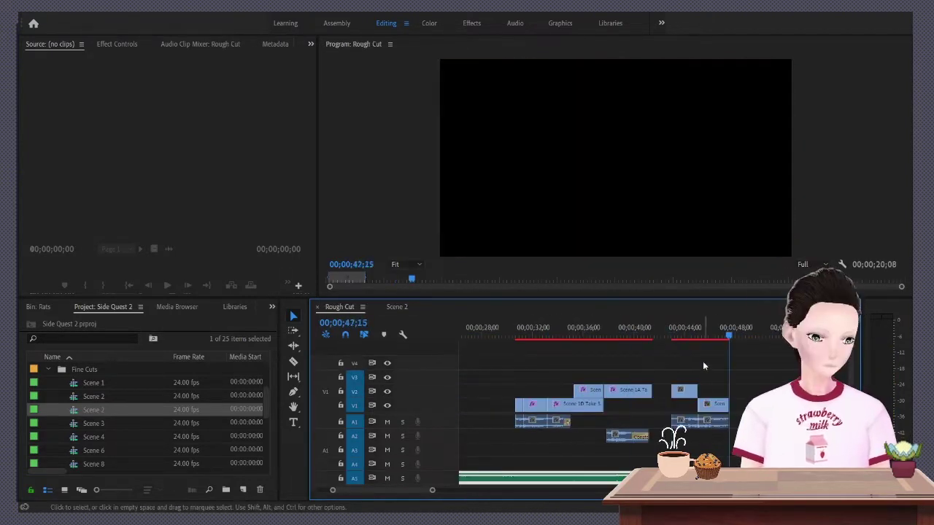
Bring a Scene 3D Take 1 section from the Scene 3 fine cut into Rough Cut at about 00;00;48;02
{"action": "double_click", "coordinate": [73, 427]}
{"action": "left_click_drag", "start_coordinate": [587, 339], "coordinate": [716, 378]}
{"action": "left_click", "coordinate": [339, 307]}
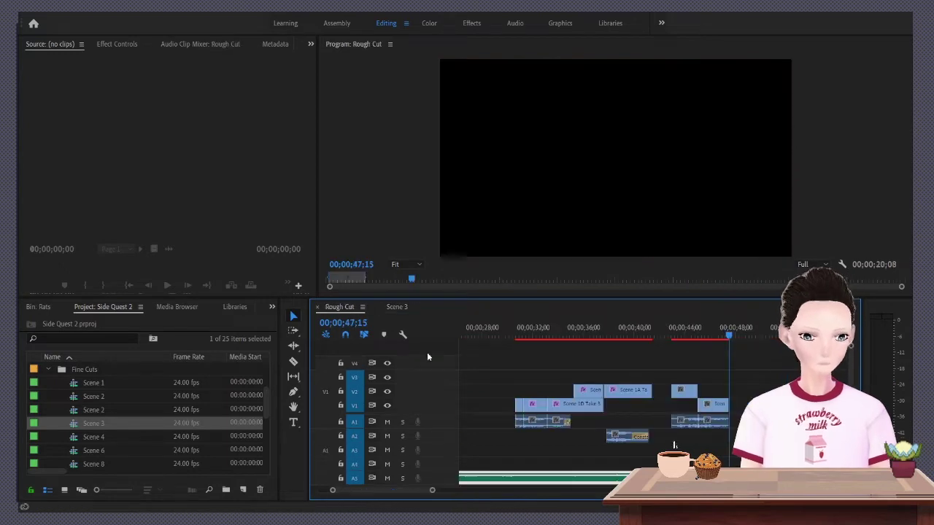
Play the opening shots of the Scene 6 fine cut and close the sequence
{"action": "scroll", "coordinate": [228, 378], "scroll_direction": "down", "scroll_amount": 2}
{"action": "double_click", "coordinate": [94, 409]}
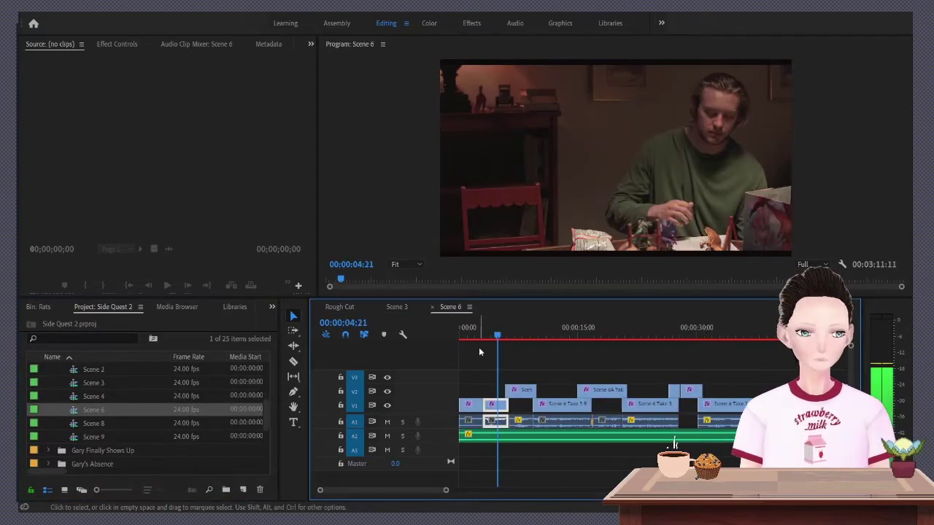
{"action": "left_click", "coordinate": [432, 306]}
Preview the Scene 2.5B Take 1 and Scene 2A Take 2 source clips in the Gary's Absence bin
{"action": "scroll", "coordinate": [131, 412], "scroll_direction": "down", "scroll_amount": 4}
{"action": "scroll", "coordinate": [146, 419], "scroll_direction": "up", "scroll_amount": 2}
{"action": "left_click", "coordinate": [48, 397]}
{"action": "double_click", "coordinate": [103, 410]}
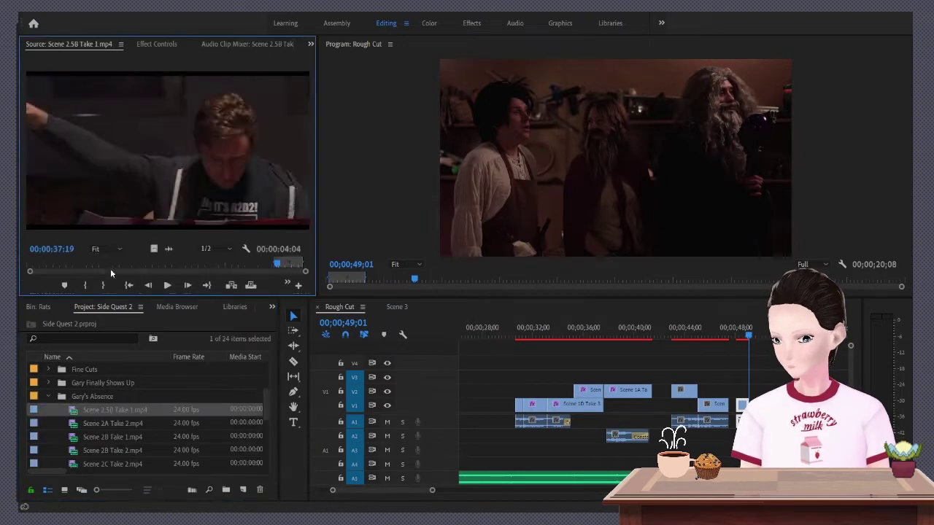
{"action": "key", "text": "l"}
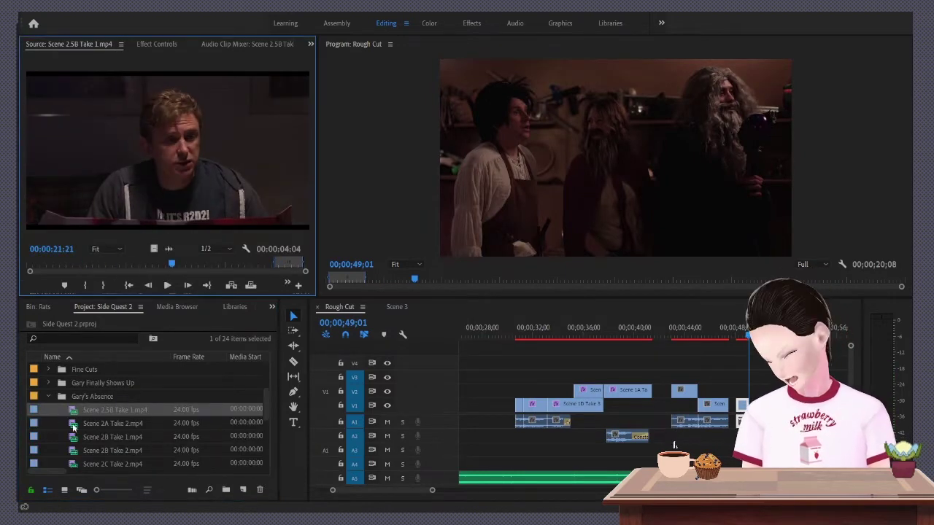
{"action": "double_click", "coordinate": [110, 423]}
{"action": "key", "text": "l"}
{"action": "left_click", "coordinate": [48, 396]}
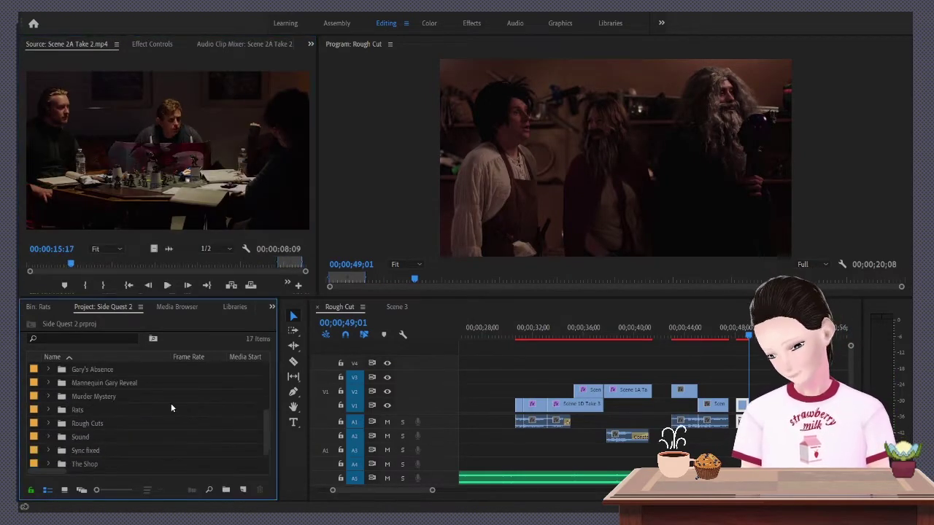
Load Scene 6 Take 3 from the Murder Mystery bin and set its out point at 00:00:31:13
{"action": "scroll", "coordinate": [131, 408], "scroll_direction": "down", "scroll_amount": 1}
{"action": "left_click", "coordinate": [48, 396]}
{"action": "double_click", "coordinate": [73, 411]}
{"action": "double_click", "coordinate": [71, 422]}
{"action": "key", "text": "l"}
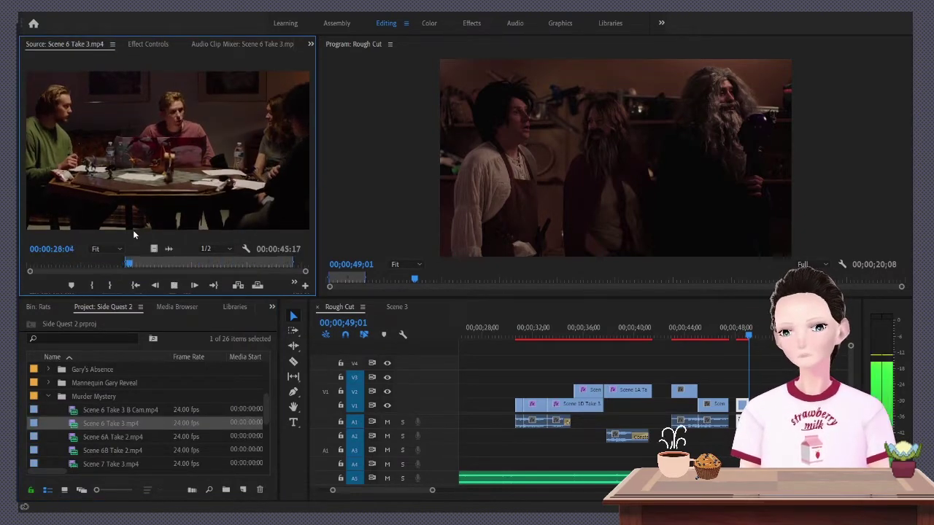
{"action": "key", "text": "k"}
{"action": "key", "text": "o"}
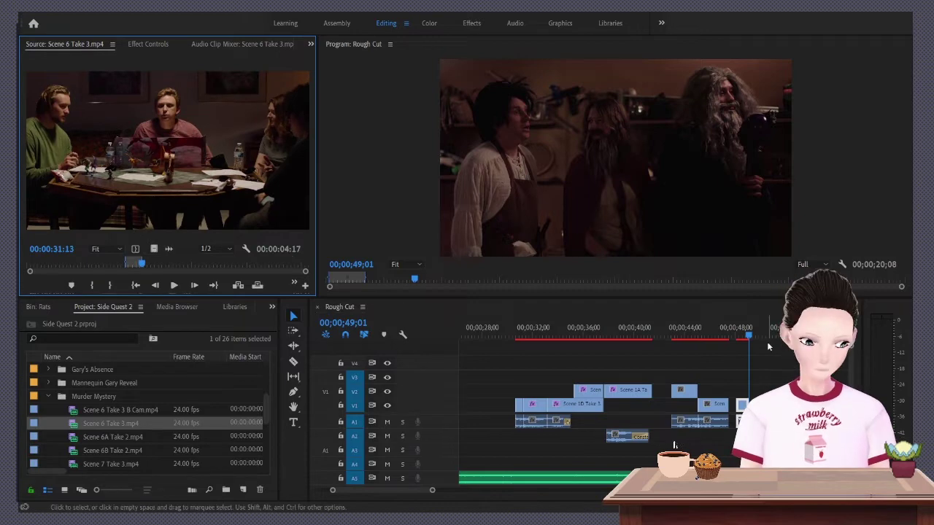
Patch the source to V1 and A1 and place the Scene 6 Take 3 section in Rough Cut at 00;00;49;21
{"action": "left_click", "coordinate": [290, 310]}
{"action": "key", "text": "space"}
{"action": "left_click", "coordinate": [289, 310]}
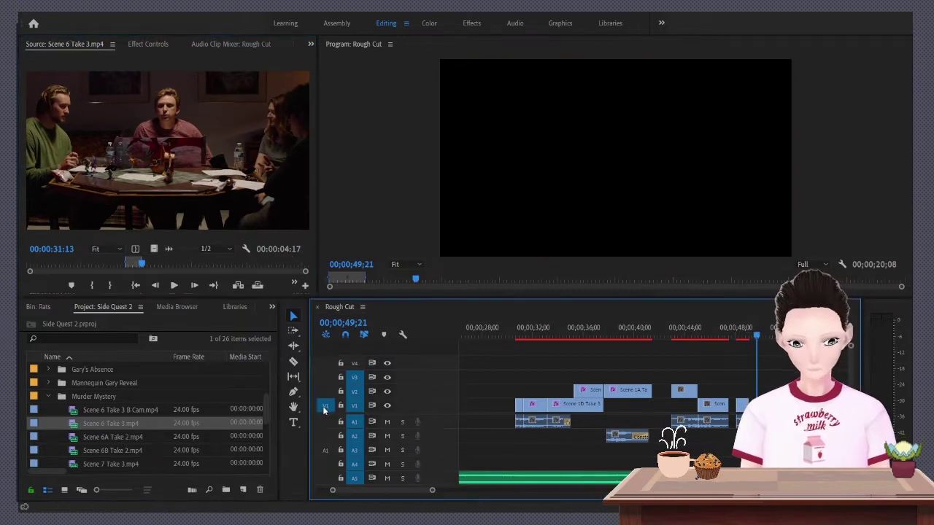
{"action": "key", "text": "."}
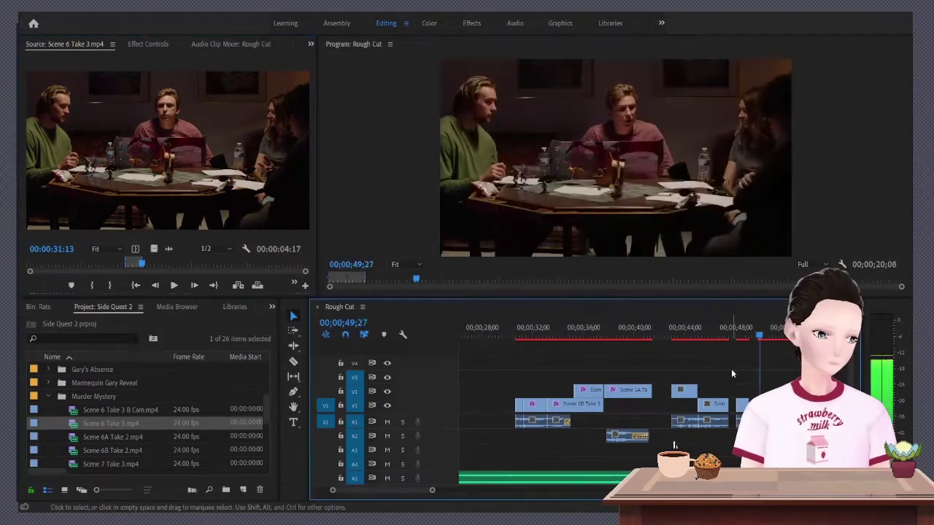
Trim the start of the Scene 6 Take 3 clip to 00;00;49;24 and play its ending
{"action": "key", "text": "="}
{"action": "key", "text": "="}
{"action": "key", "text": "="}
{"action": "left_click_drag", "start_coordinate": [653, 405], "coordinate": [655, 406]}
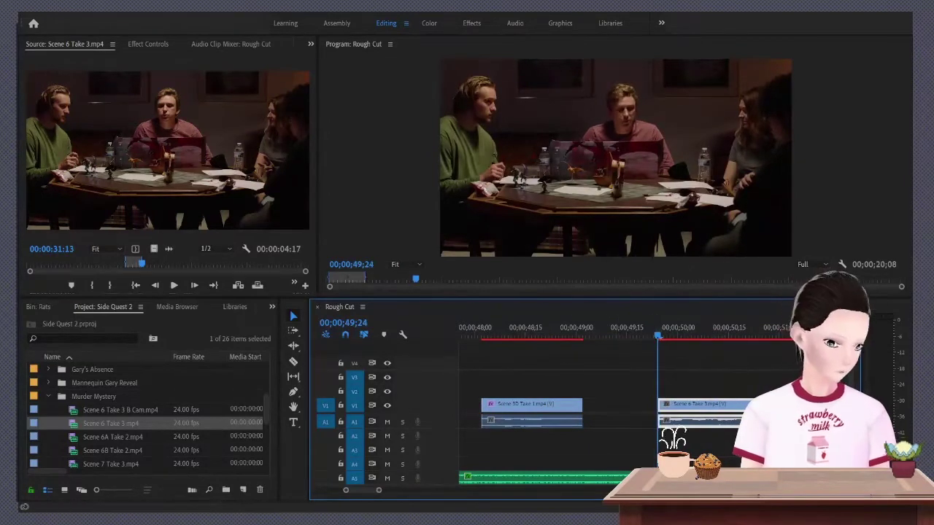
{"action": "key", "text": "Down"}
{"action": "left_click", "coordinate": [758, 330]}
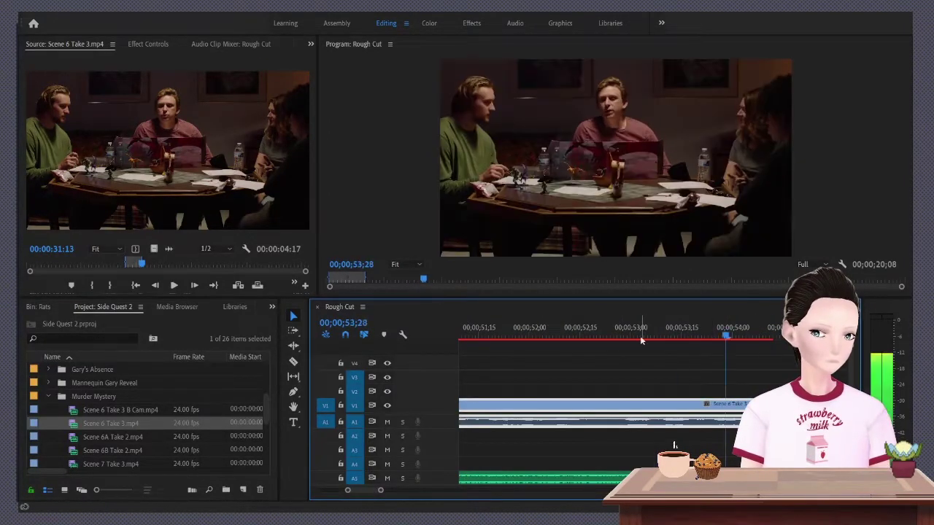
{"action": "key", "text": "space"}
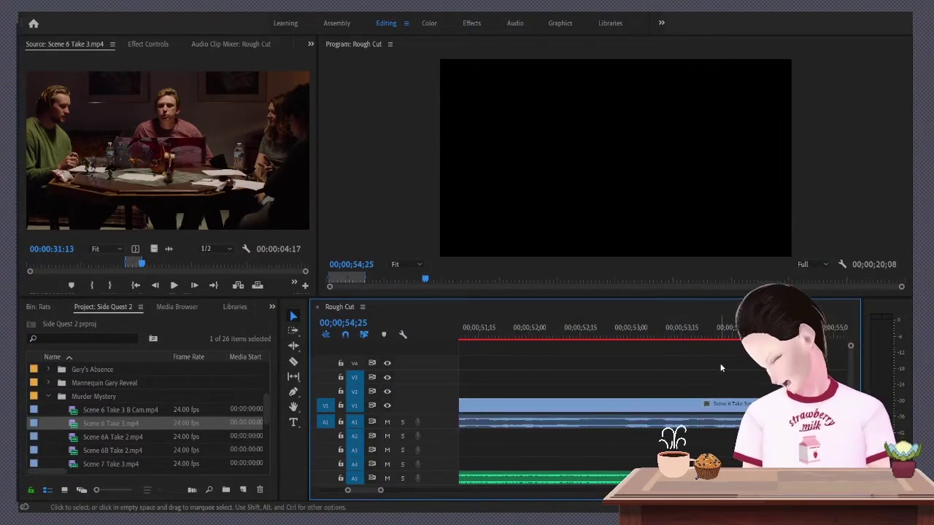
Copy the Scene 3D Take 1 shot around 00:01:34:11 from the Scene 3 fine cut and paste it in Rough Cut after Scene 6 Take 3
{"action": "left_click", "coordinate": [46, 396]}
{"action": "left_click", "coordinate": [48, 382]}
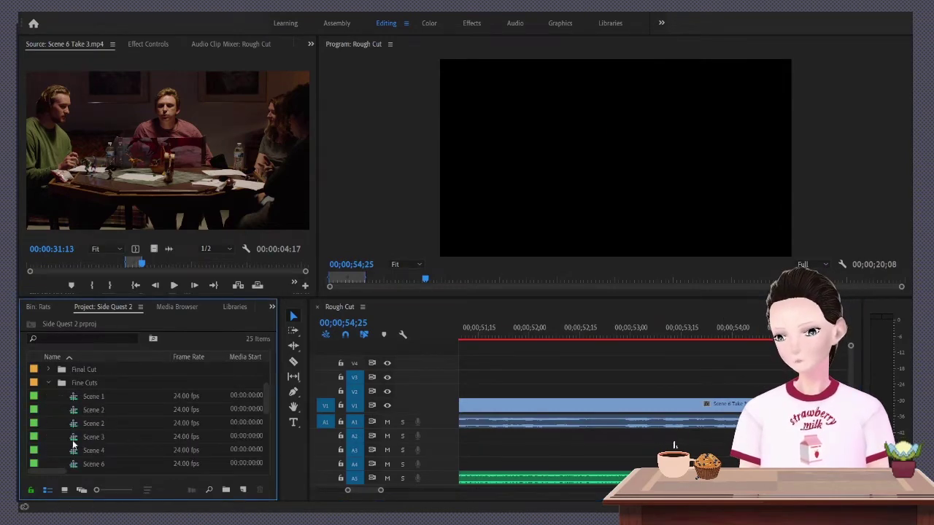
{"action": "double_click", "coordinate": [94, 436]}
{"action": "left_click_drag", "start_coordinate": [696, 336], "coordinate": [681, 340]}
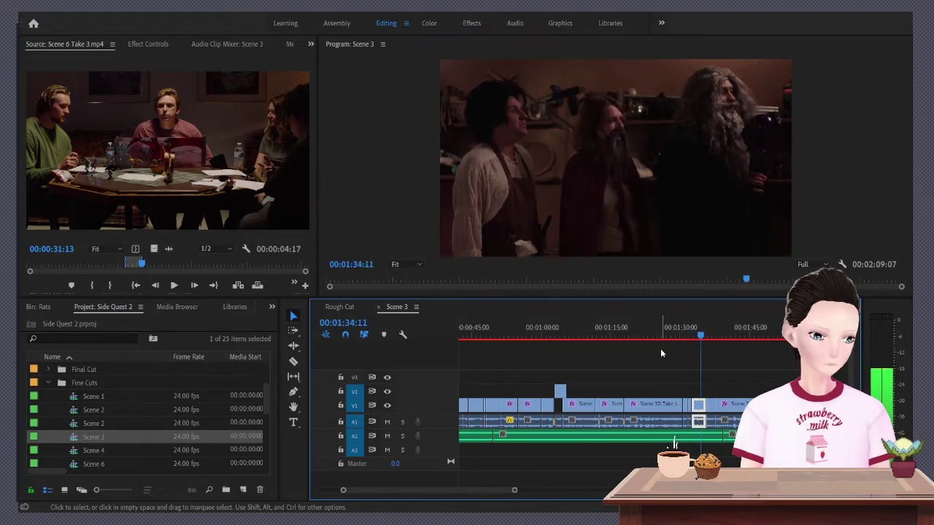
{"action": "left_click", "coordinate": [379, 306]}
{"action": "key", "text": "ctrl+v"}
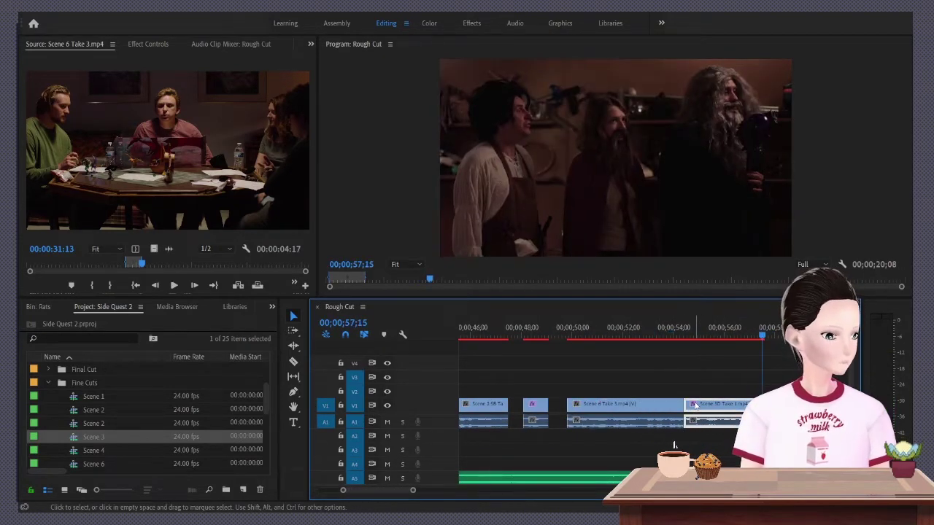
Mark a 00:00:04:05 section of Scene 6 Take 3 ending at 00:01:07:08 and place it in Rough Cut at 00;00;57;17
{"action": "left_click", "coordinate": [250, 264]}
{"action": "key", "text": "space"}
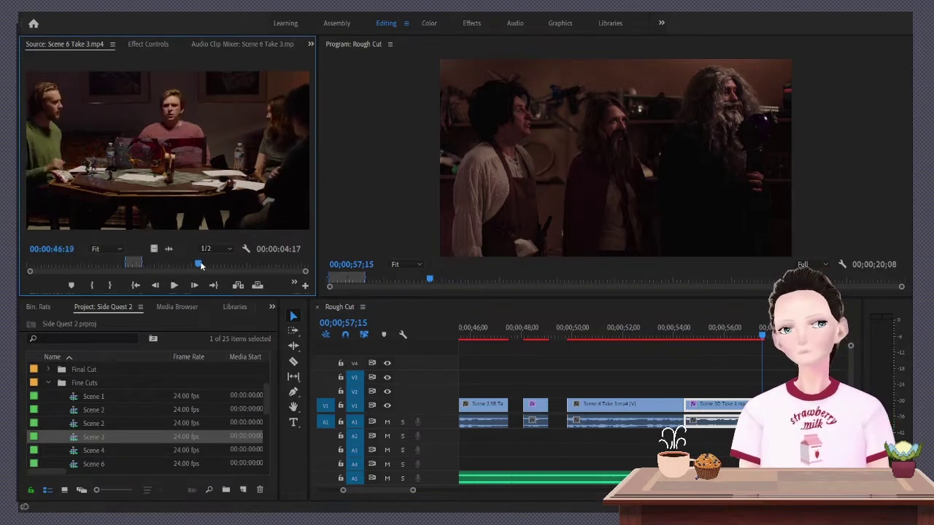
{"action": "key", "text": "i"}
{"action": "key", "text": "o"}
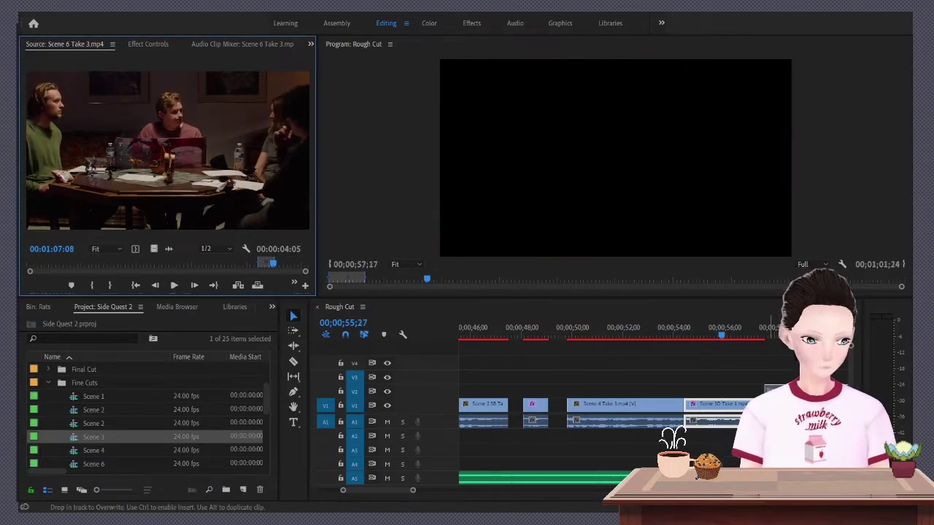
{"action": "left_click", "coordinate": [745, 382]}
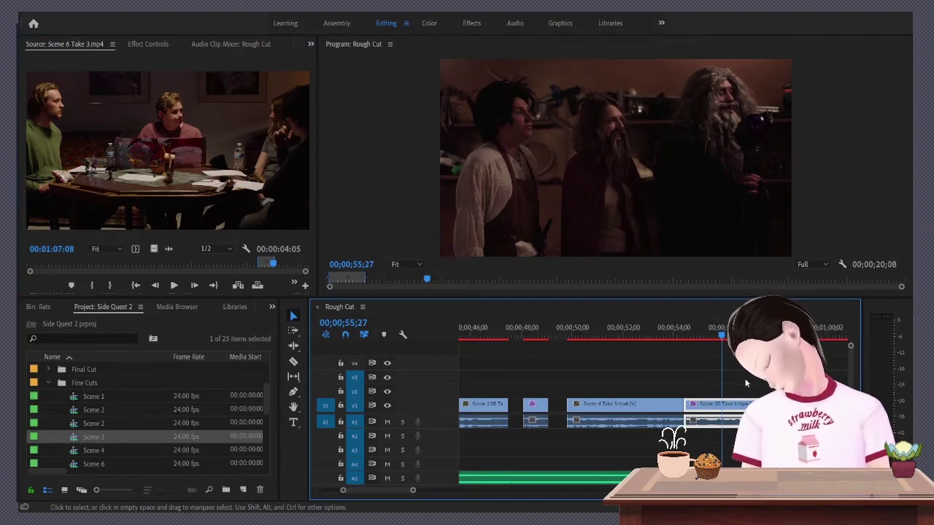
Mark Scene 6 Take 3 from 00:00:19:20 to 00:00:22:18 and place that section at the end of the Rough Cut clips with a small gap
{"action": "left_click", "coordinate": [83, 265]}
{"action": "key", "text": "space"}
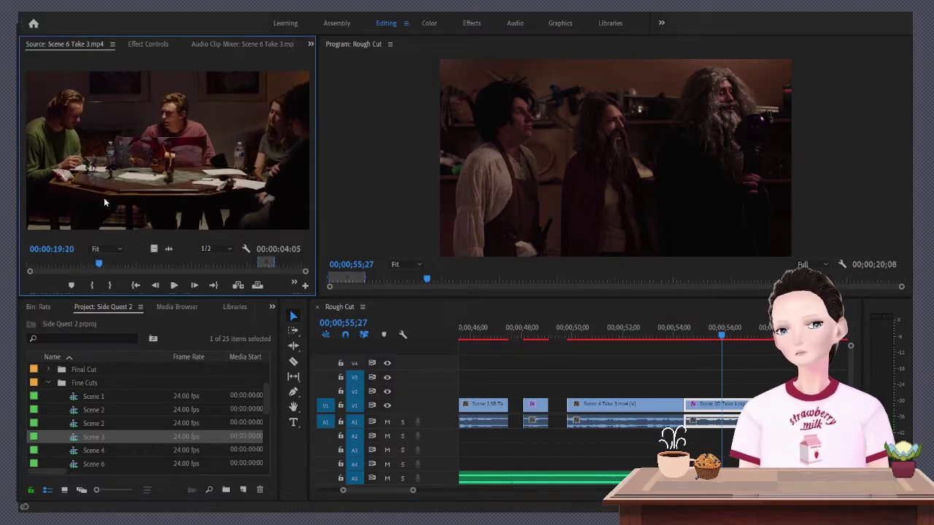
{"action": "key", "text": "i"}
{"action": "key", "text": "space"}
{"action": "key", "text": "o"}
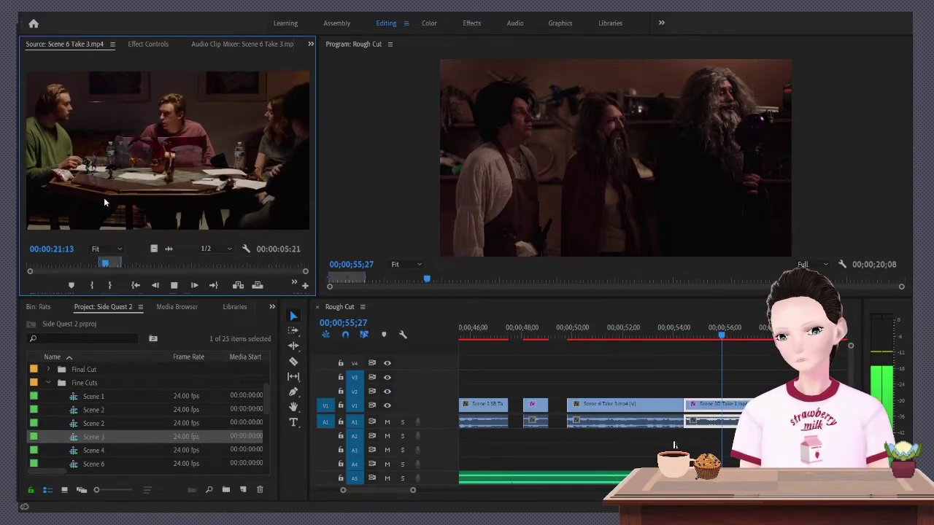
{"action": "left_click_drag", "start_coordinate": [104, 197], "coordinate": [686, 414]}
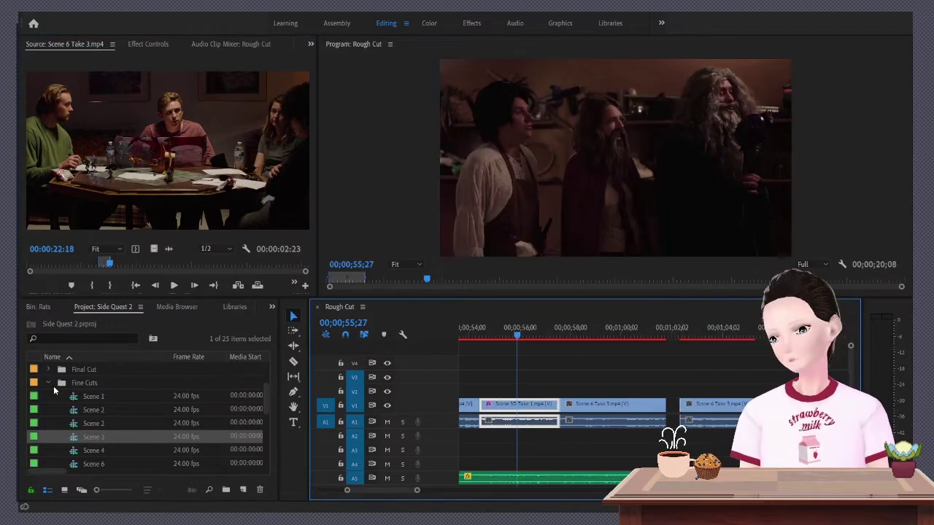
Split the Scene 7A shot at 00:01:56:10 in the Scene 6 fine cut and paste its second part after the last Rough Cut clip
{"action": "scroll", "coordinate": [50, 383], "scroll_direction": "down", "scroll_amount": 2}
{"action": "double_click", "coordinate": [94, 423]}
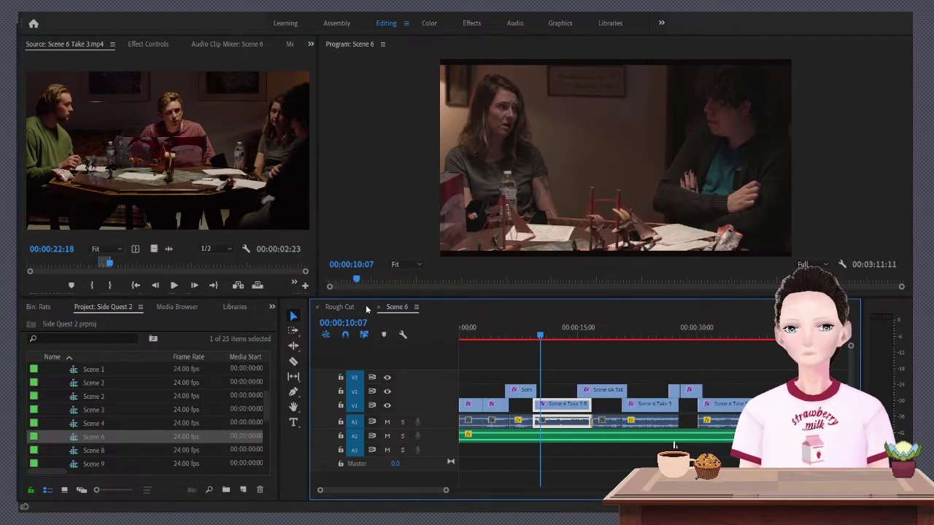
{"action": "left_click", "coordinate": [378, 306]}
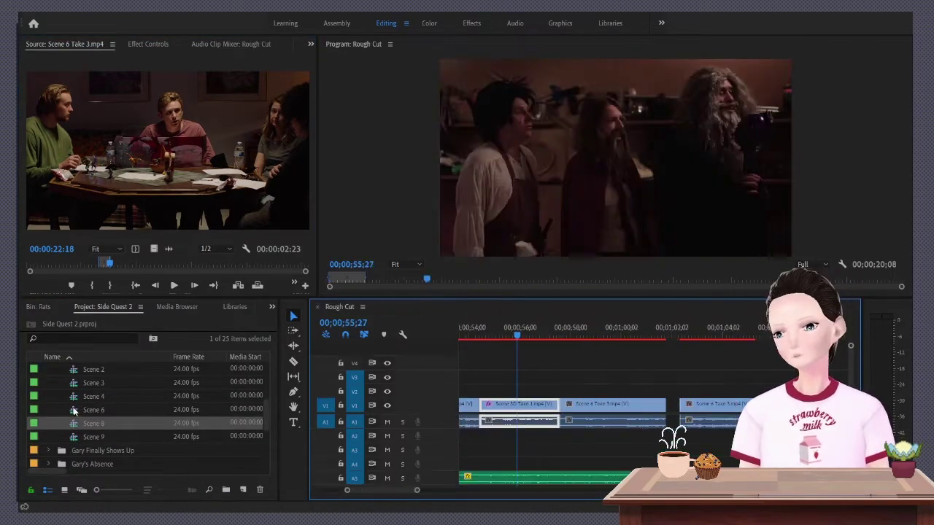
{"action": "double_click", "coordinate": [73, 411]}
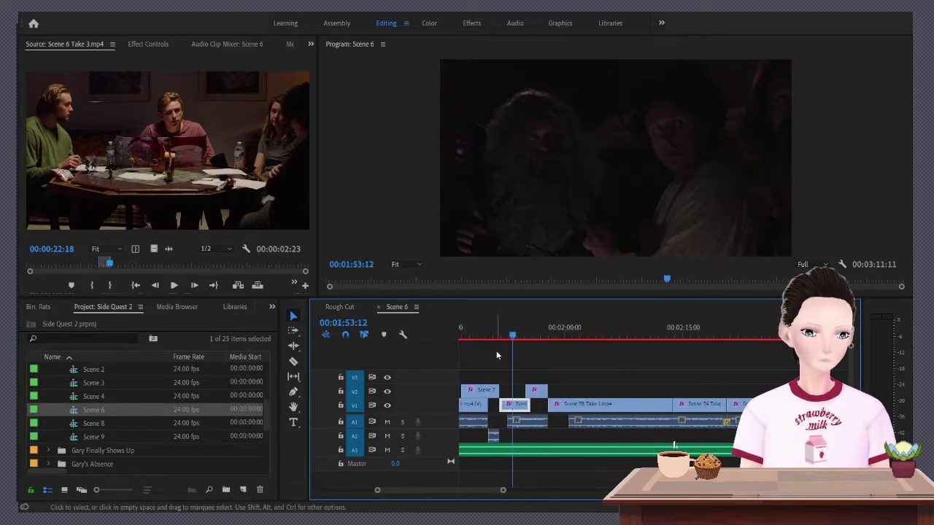
{"action": "left_click", "coordinate": [535, 338]}
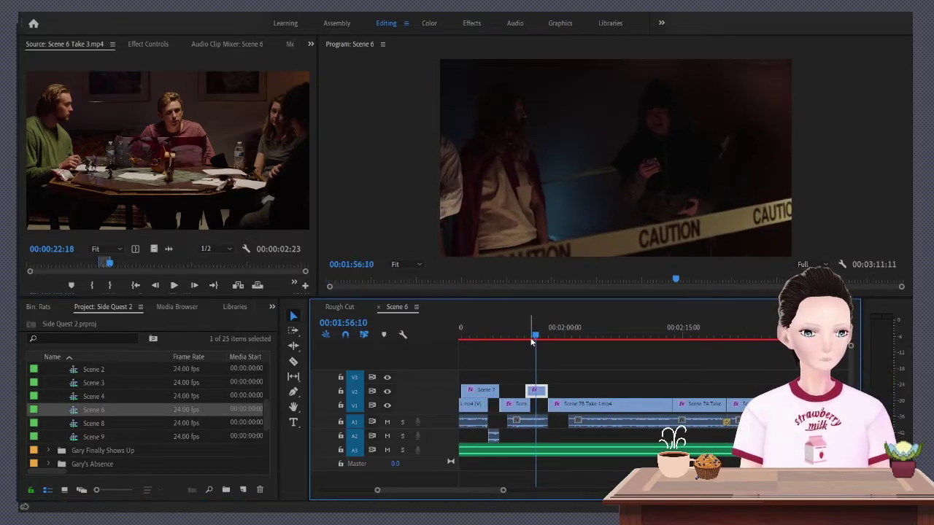
{"action": "left_click", "coordinate": [377, 306]}
{"action": "key", "text": "space"}
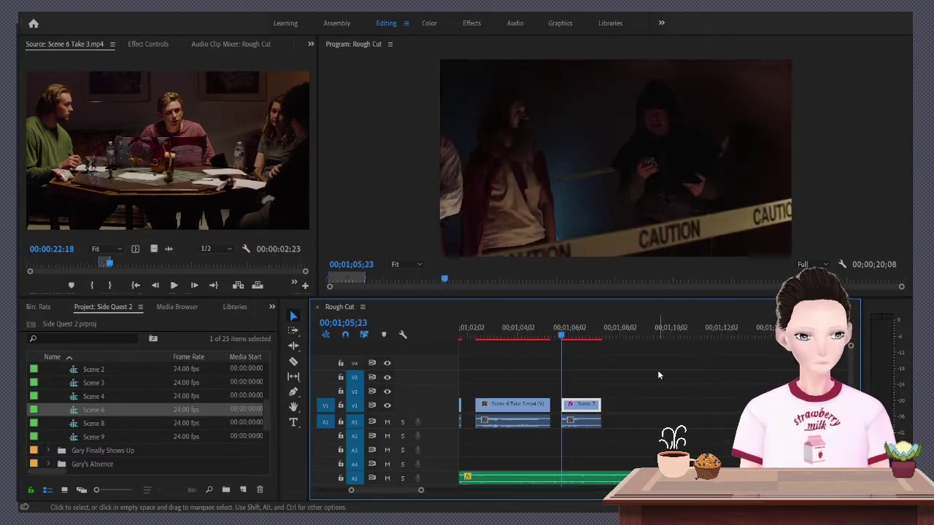
Trim the facing ends of the last Scene 6 Take 3 clip and the Scene 7A clip, close the gap, and play the join
{"action": "key", "text": "e"}
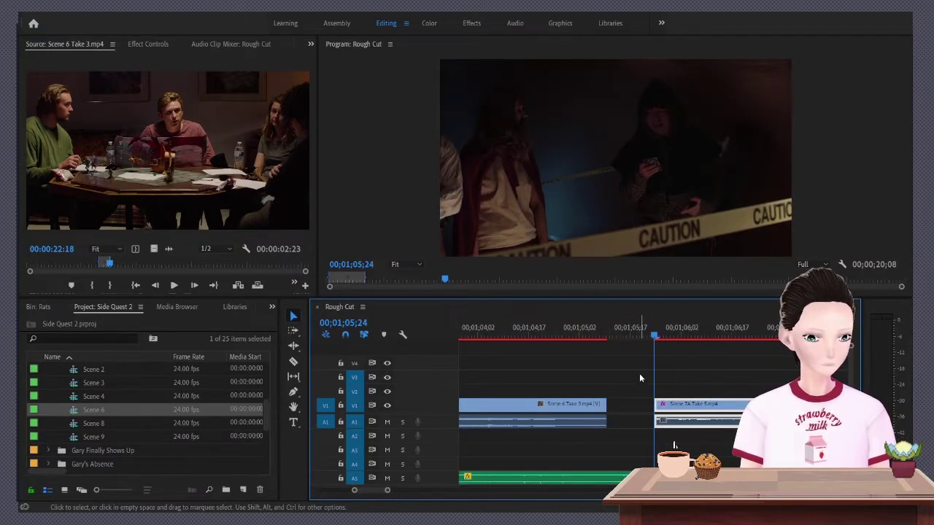
{"action": "key", "text": "space"}
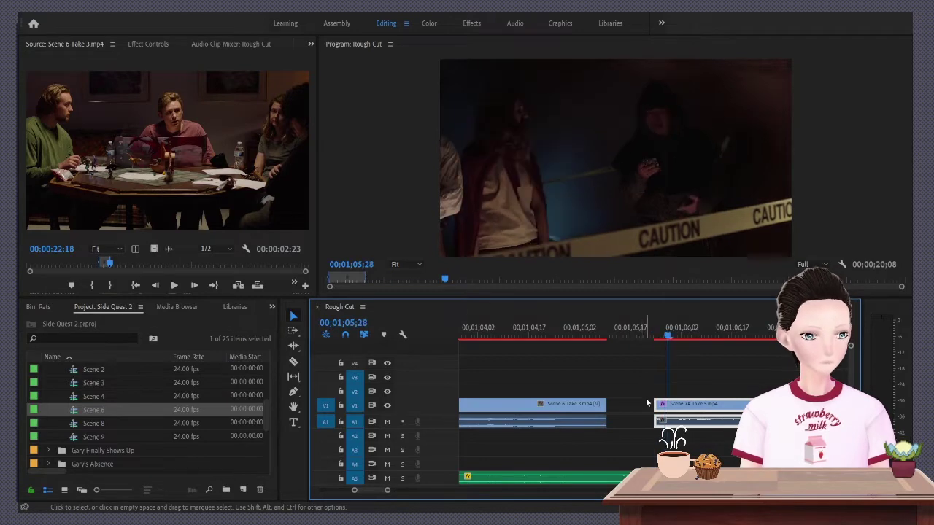
{"action": "key", "text": "q"}
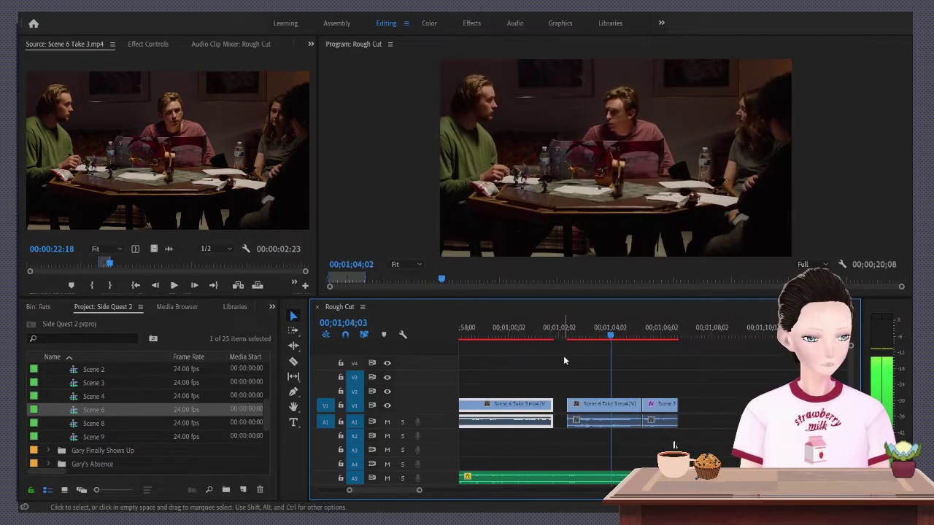
{"action": "key", "text": "space"}
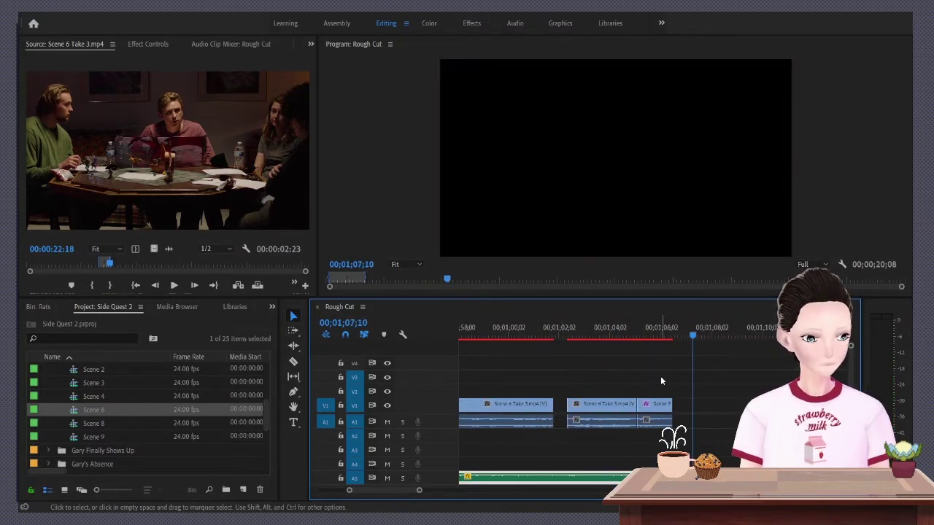
Review the caution-tape shots up to 00:01:57:16 in the Scene 6 fine cut and return to Rough Cut
{"action": "left_click", "coordinate": [498, 334]}
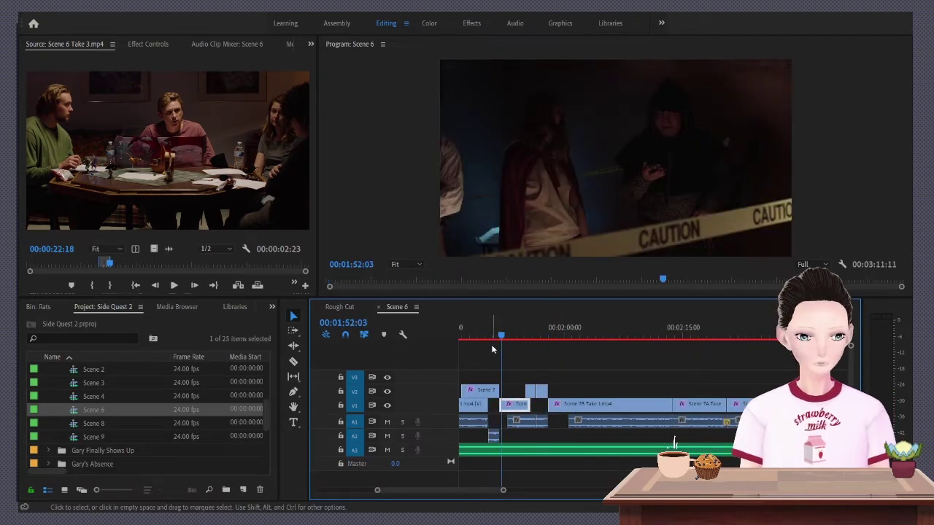
{"action": "scroll", "coordinate": [488, 343], "scroll_direction": "up", "scroll_amount": 2}
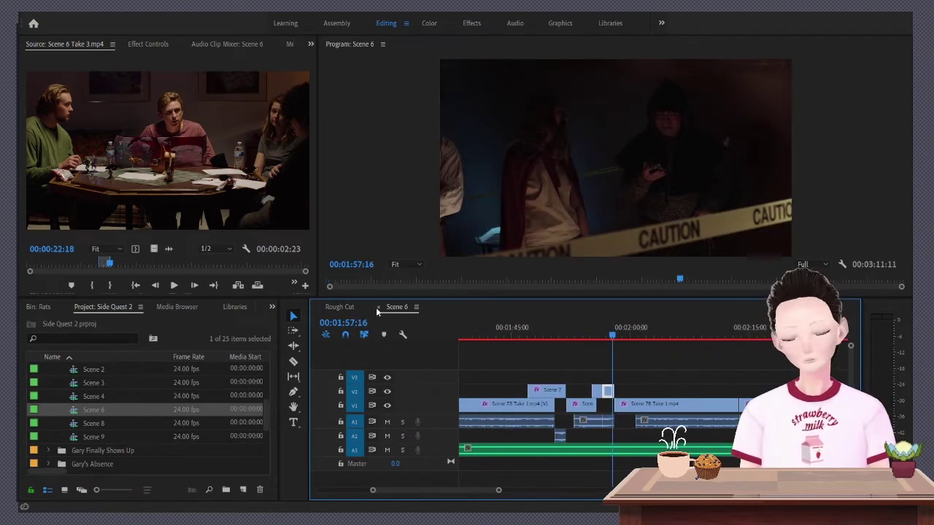
{"action": "left_click", "coordinate": [378, 307]}
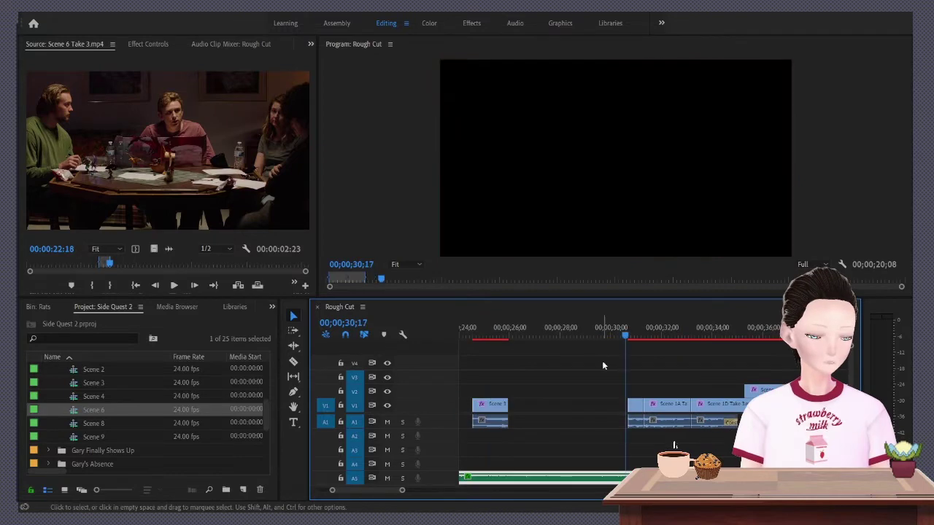
Try placing a short mannequin shot directly before the Scene 7A clip at the end of Rough Cut
{"action": "key", "text": "space"}
{"action": "scroll", "coordinate": [396, 494], "scroll_direction": "down", "scroll_amount": 3}
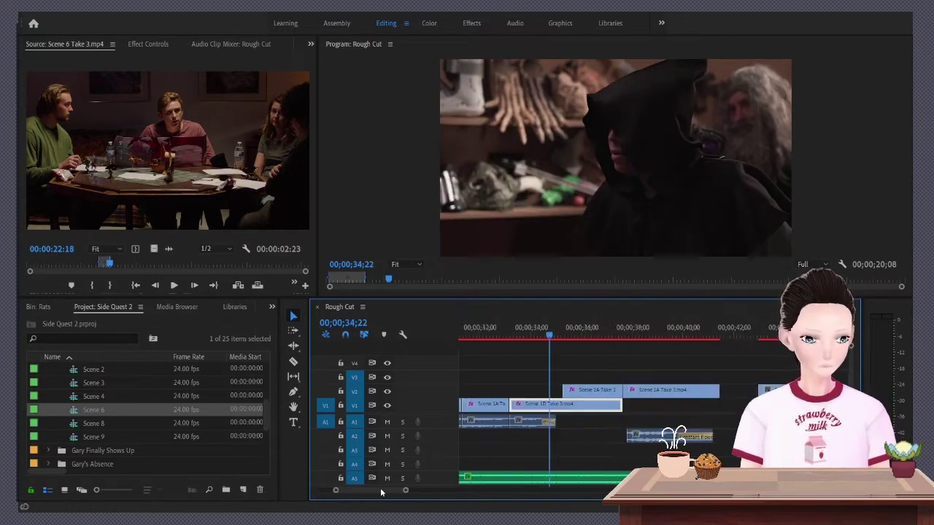
{"action": "scroll", "coordinate": [380, 493], "scroll_direction": "down", "scroll_amount": 3}
{"action": "left_click_drag", "start_coordinate": [580, 390], "coordinate": [592, 385]}
{"action": "left_click_drag", "start_coordinate": [409, 489], "coordinate": [439, 490]}
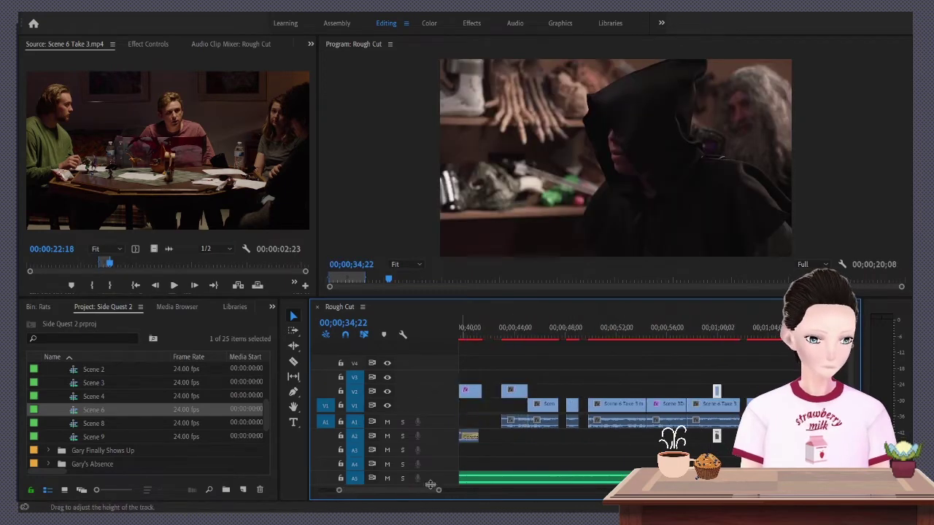
{"action": "scroll", "coordinate": [510, 438], "scroll_direction": "down", "scroll_amount": 6}
{"action": "mouse_move", "coordinate": [584, 333]}
{"action": "left_mouse_down"}
{"action": "mouse_move", "coordinate": [562, 333]}
{"action": "mouse_move", "coordinate": [582, 334]}
{"action": "left_mouse_up"}
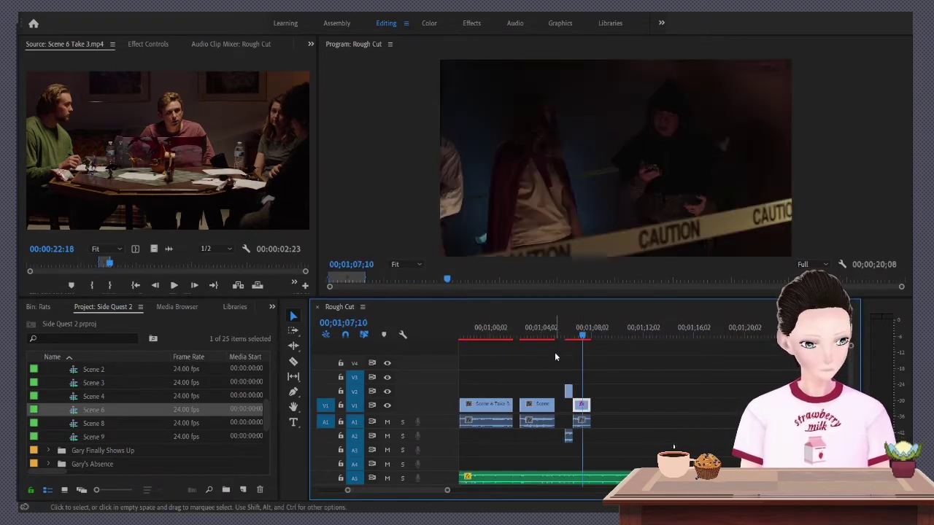
{"action": "key", "text": "="}
{"action": "left_click", "coordinate": [621, 333]}
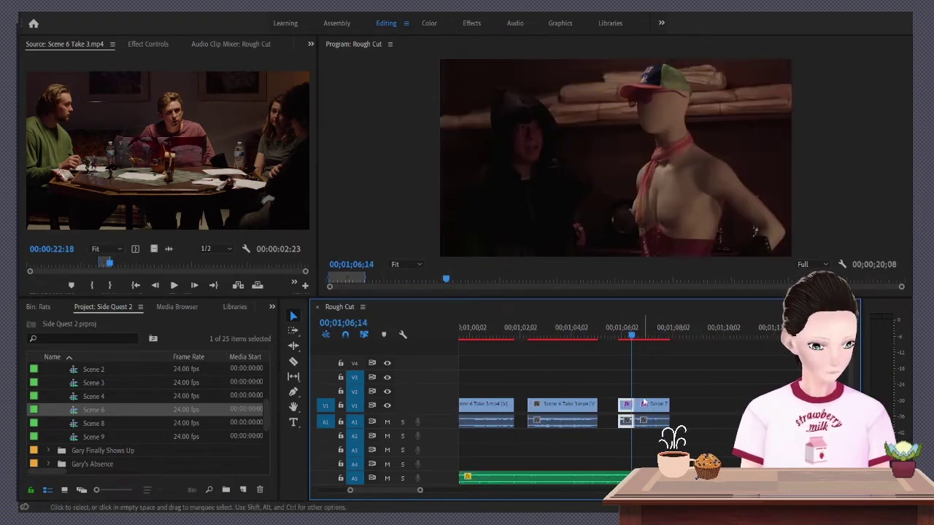
Remove the short mannequin shot and reposition the trimmed Scene 7A clip so it ends at 00;01;07;00
{"action": "left_click_drag", "start_coordinate": [662, 412], "coordinate": [626, 404]}
{"action": "left_click", "coordinate": [613, 337]}
{"action": "left_click_drag", "start_coordinate": [612, 340], "coordinate": [628, 337]}
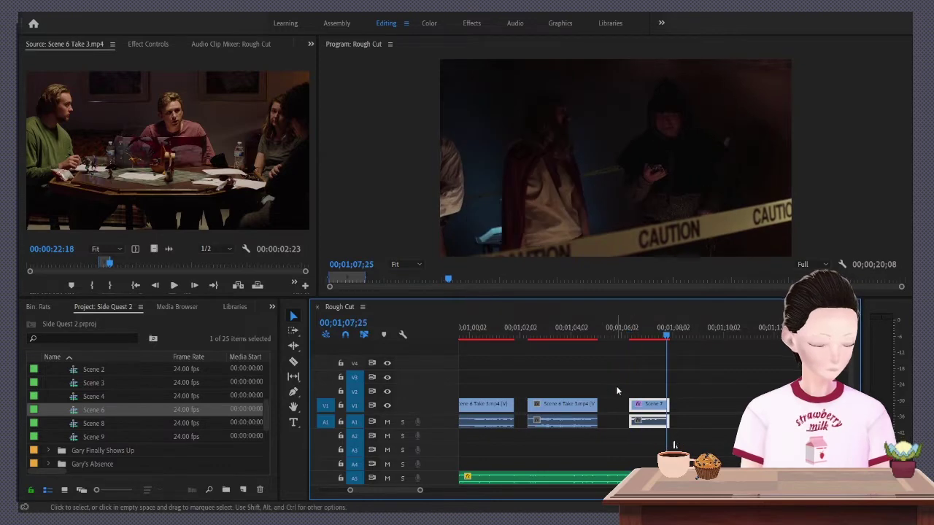
{"action": "left_click_drag", "start_coordinate": [627, 405], "coordinate": [632, 404]}
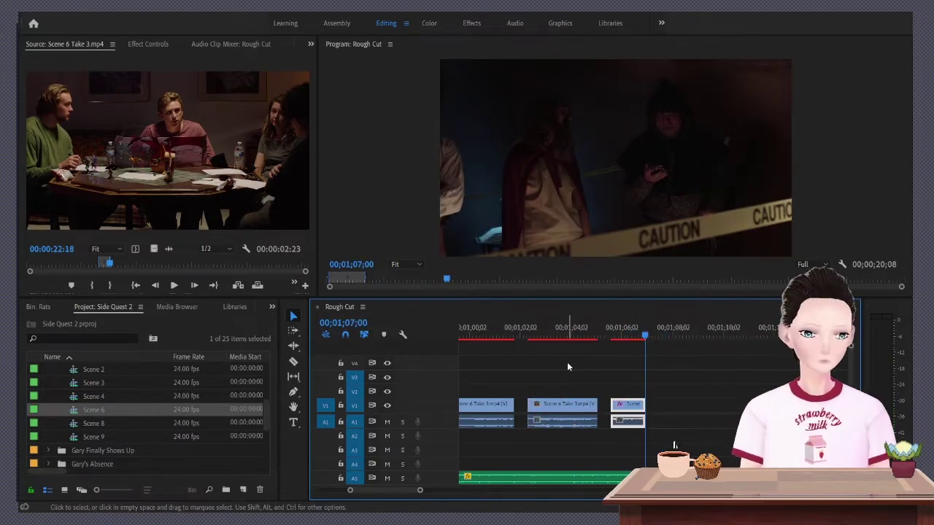
Mark a 13-frame section of Scene 6 Take 3 and place it in Rough Cut shortly after the Scene 7A clip
{"action": "left_click", "coordinate": [144, 266]}
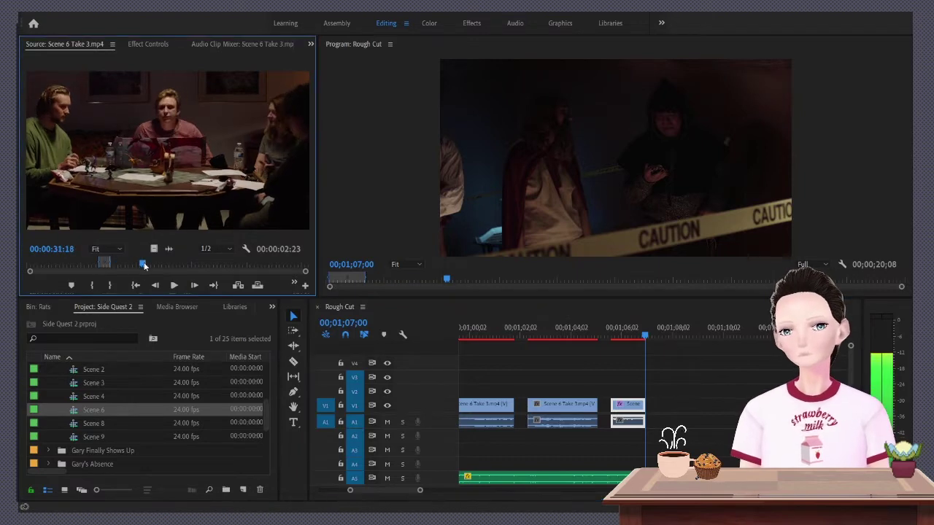
{"action": "key", "text": "i"}
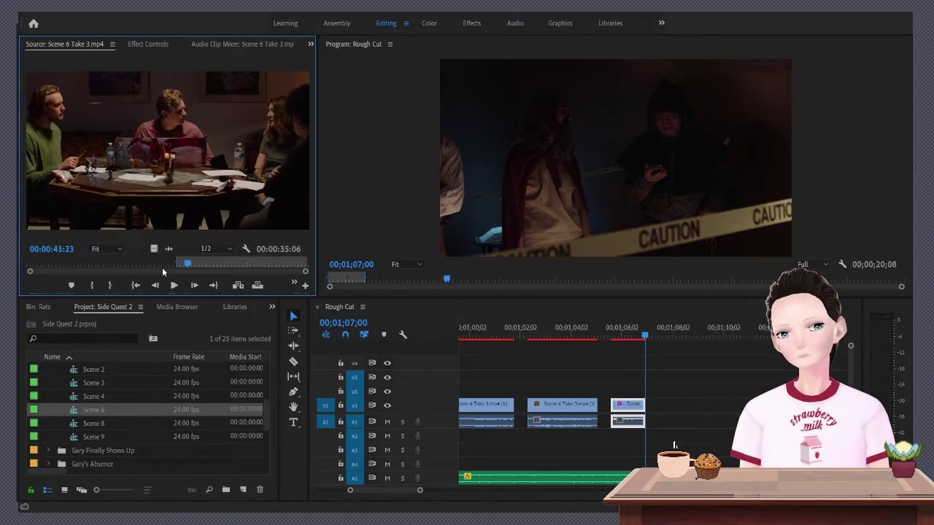
{"action": "key", "text": "space"}
{"action": "key", "text": "space"}
{"action": "key", "text": "o"}
{"action": "key", "text": "period"}
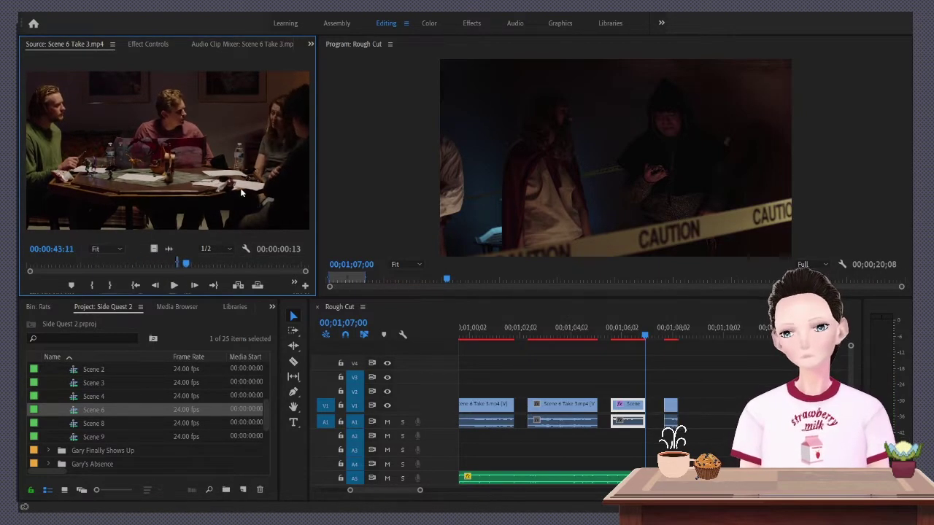
Add the following Scene 6 Take 3 section up to 00:00:44:20, and rework both pieces into one longer continuous clip
{"action": "key", "text": "o"}
{"action": "left_click", "coordinate": [651, 332]}
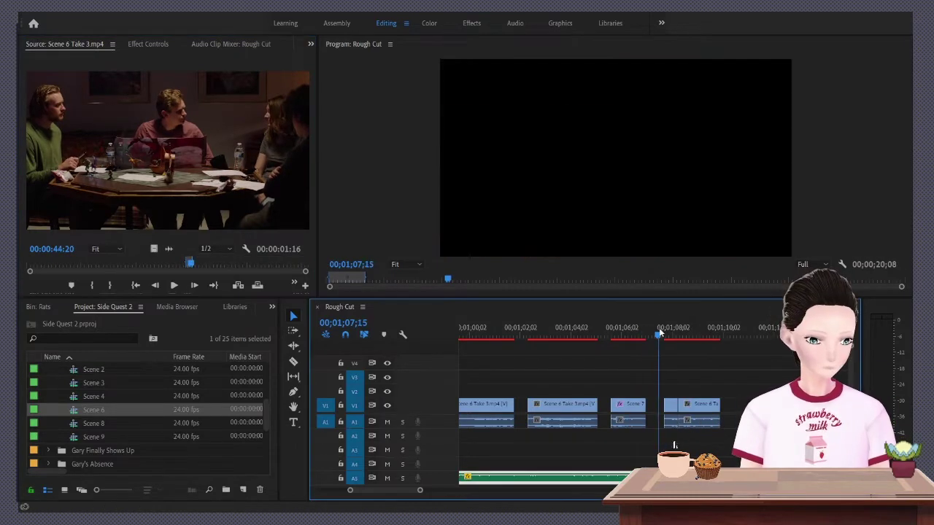
{"action": "key", "text": "equal"}
{"action": "key", "text": "period"}
{"action": "key", "text": "space"}
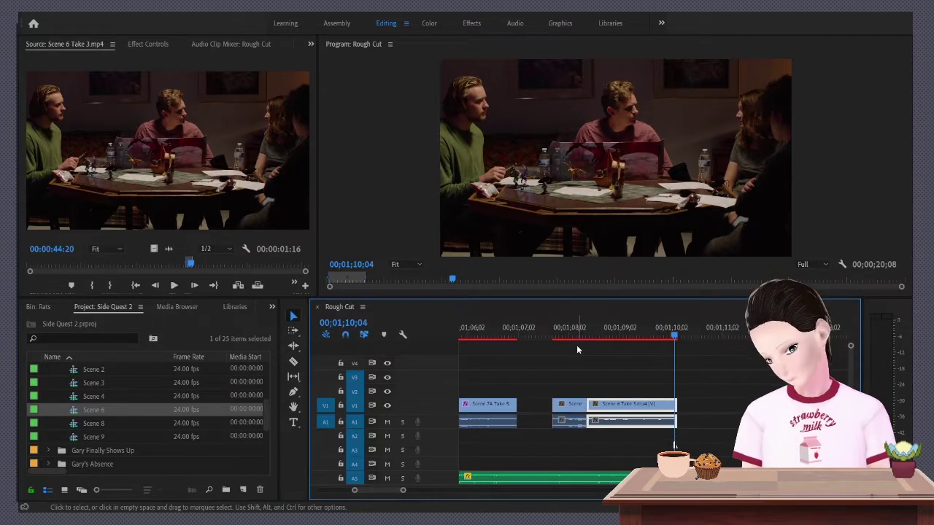
{"action": "key", "text": "ctrl+z"}
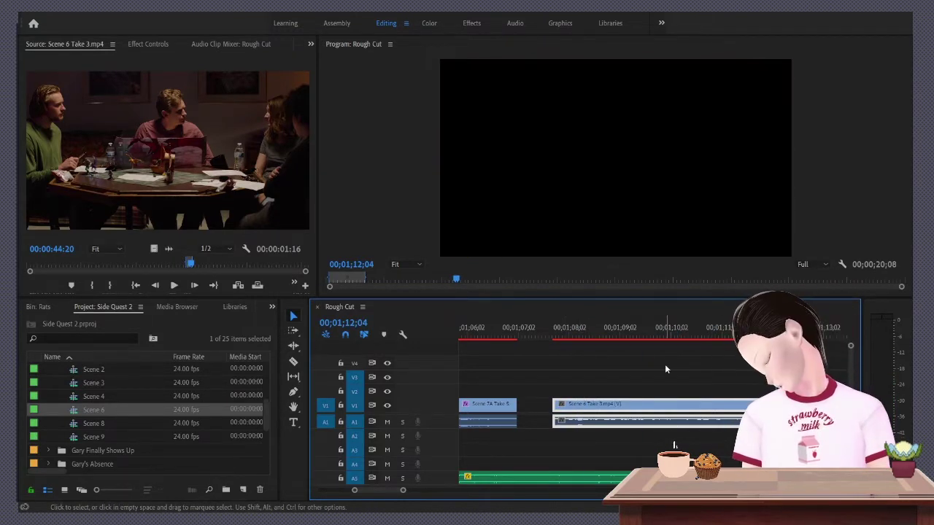
Go back to the clips around 00;00;27;03 in Rough Cut and bring up the Constant Power audio crossfade
{"action": "key", "text": "minus"}
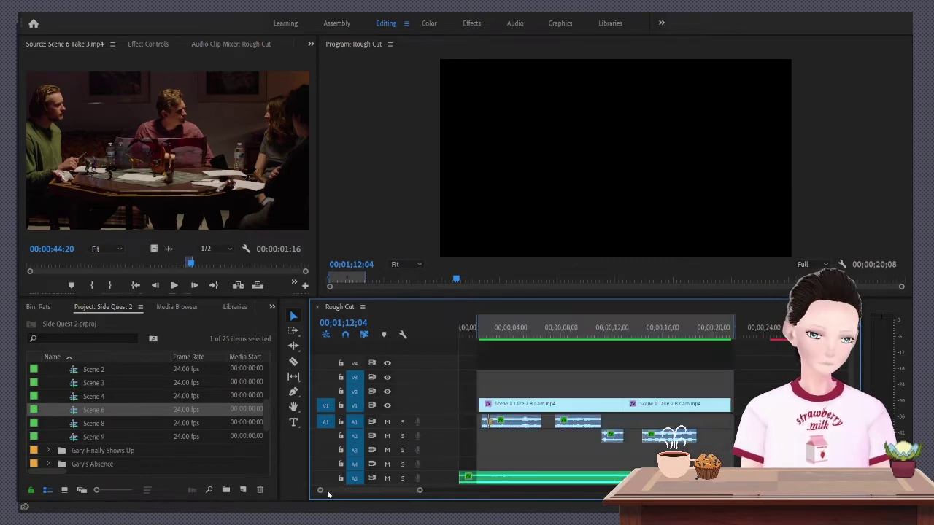
{"action": "left_click", "coordinate": [46, 383]}
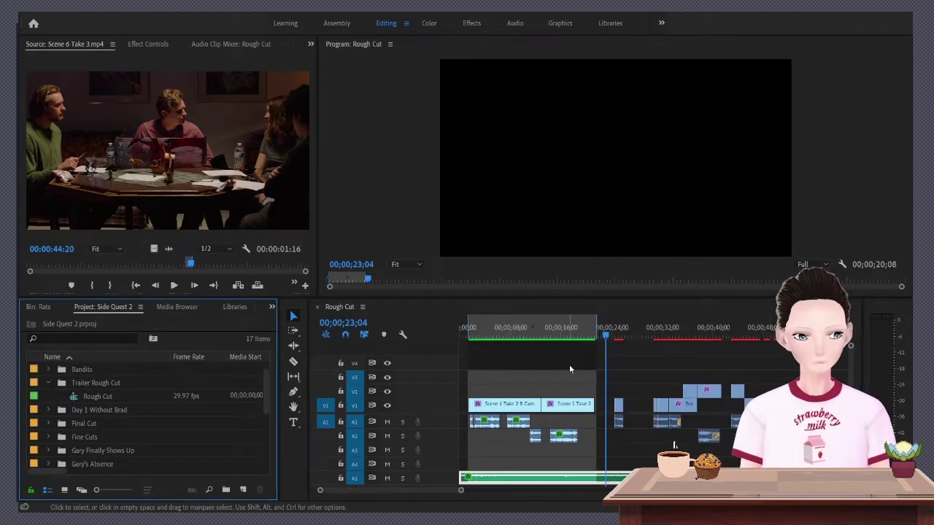
{"action": "left_click", "coordinate": [601, 342]}
{"action": "key", "text": "equal"}
{"action": "key", "text": "Down"}
{"action": "key", "text": "Down"}
{"action": "scroll", "coordinate": [655, 370], "scroll_direction": "up", "scroll_amount": 3}
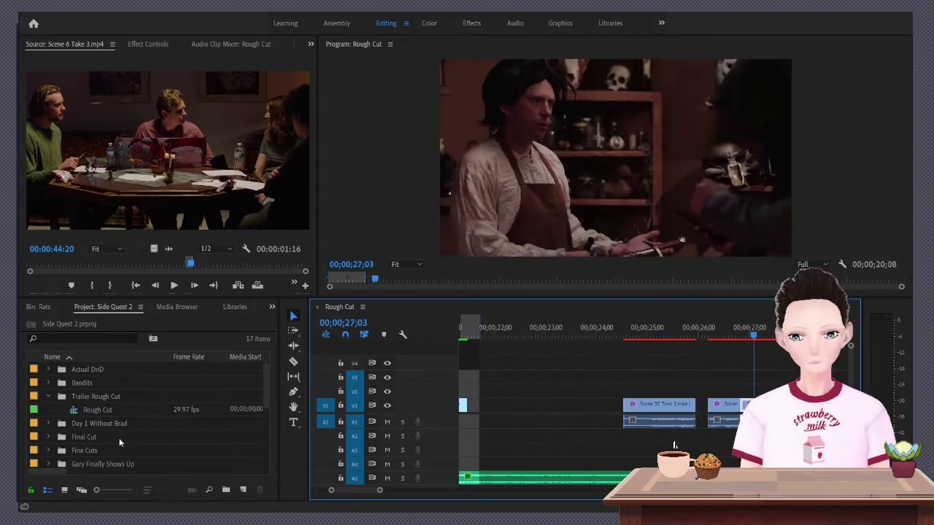
{"action": "key", "text": "shift+7"}
{"action": "left_click", "coordinate": [27, 371]}
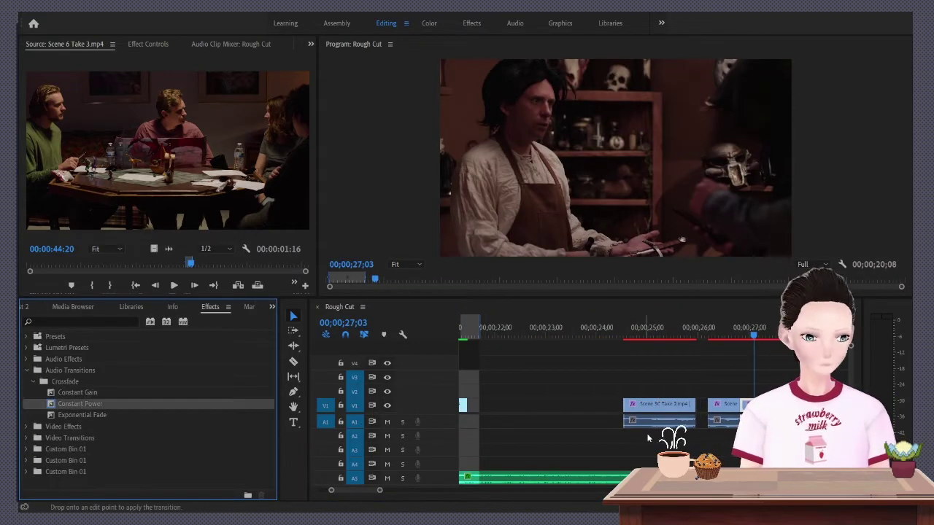
Apply a Constant Power crossfade to the audio cut between the second short mannequin clip and the shopkeeper clip
{"action": "left_click", "coordinate": [702, 328]}
{"action": "key", "text": "Down"}
{"action": "key", "text": "Left"}
{"action": "key", "text": "Left"}
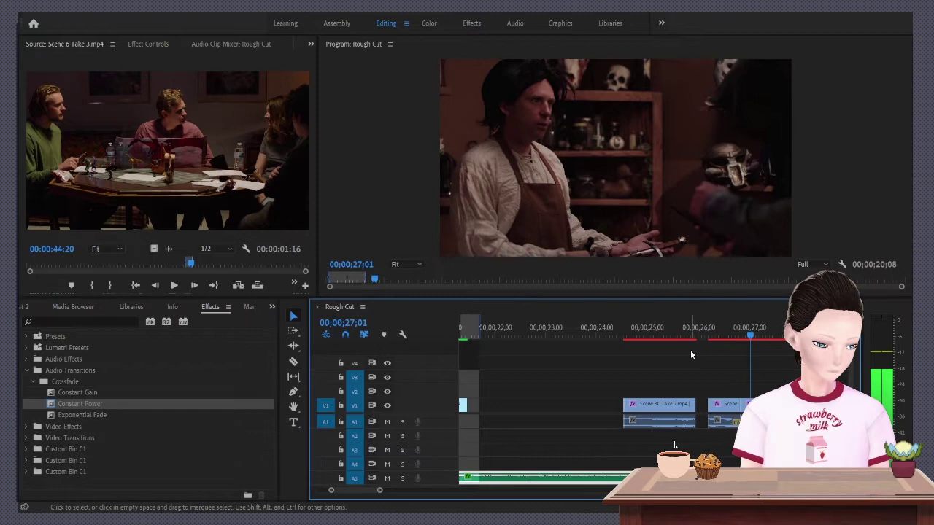
{"action": "key", "text": "="}
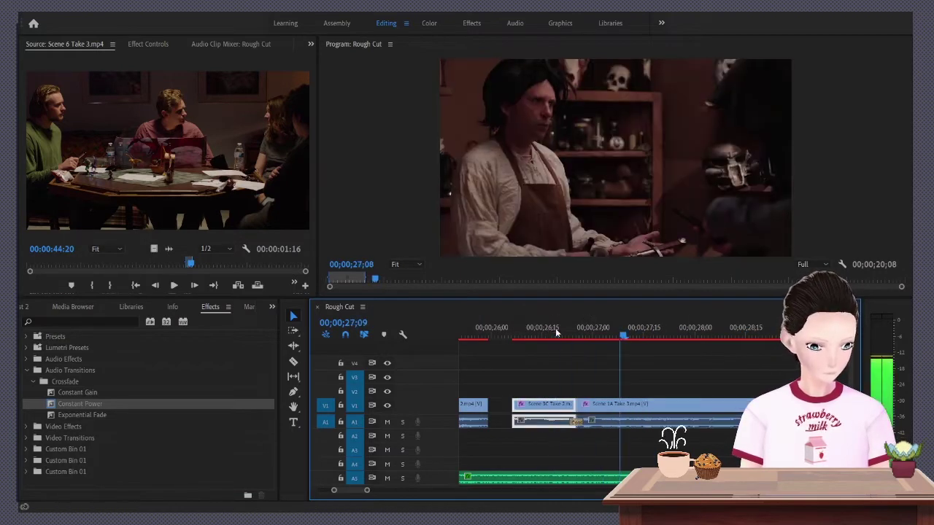
Trim one frame off the second mannequin clip's end, close the gap to the shopkeeper clip, and keep the Constant Power crossfade on the cut
{"action": "key", "text": "shift+Right"}
{"action": "key", "text": "shift+Right"}
{"action": "key", "text": "="}
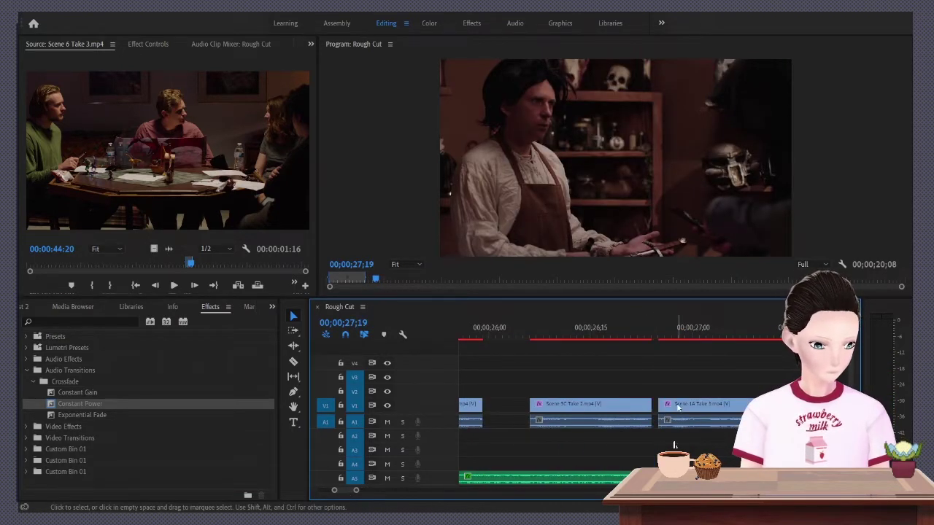
{"action": "key", "text": "Up"}
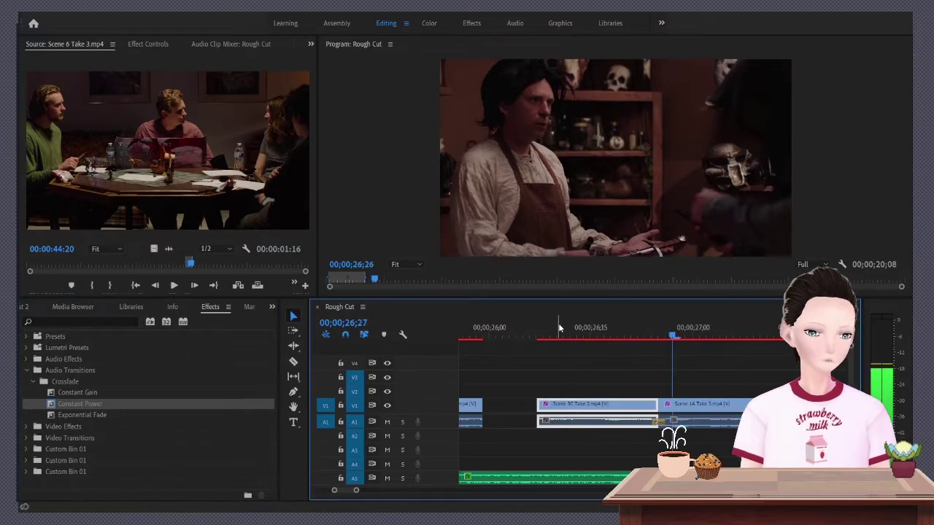
{"action": "key", "text": "ctrl+z"}
{"action": "key", "text": "minus"}
{"action": "key", "text": "minus"}
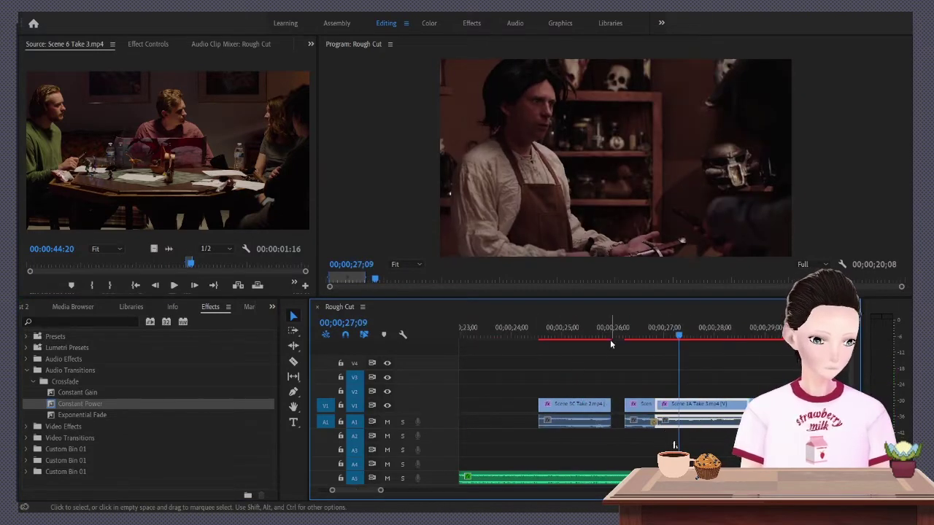
Review the crossfaded cut from the second mannequin clip into the shopkeeper clip and the clip that follows
{"action": "key", "text": "="}
{"action": "key", "text": "="}
{"action": "key", "text": "Up"}
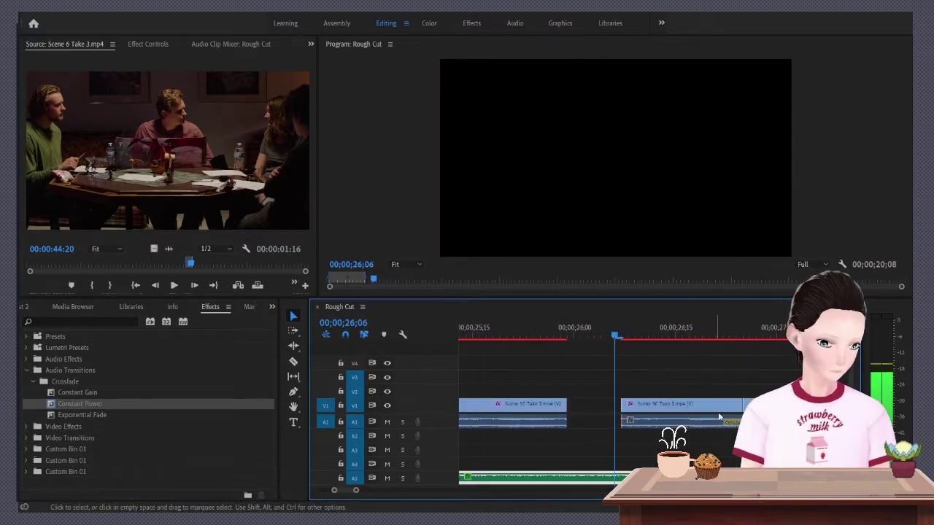
{"action": "key", "text": "ctrl+z"}
{"action": "key", "text": "minus"}
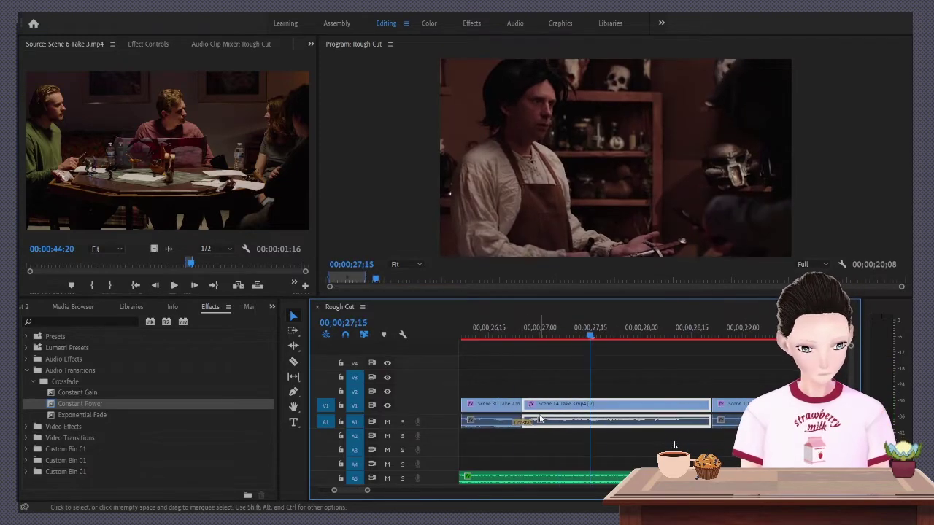
{"action": "key", "text": "="}
{"action": "key", "text": "Up"}
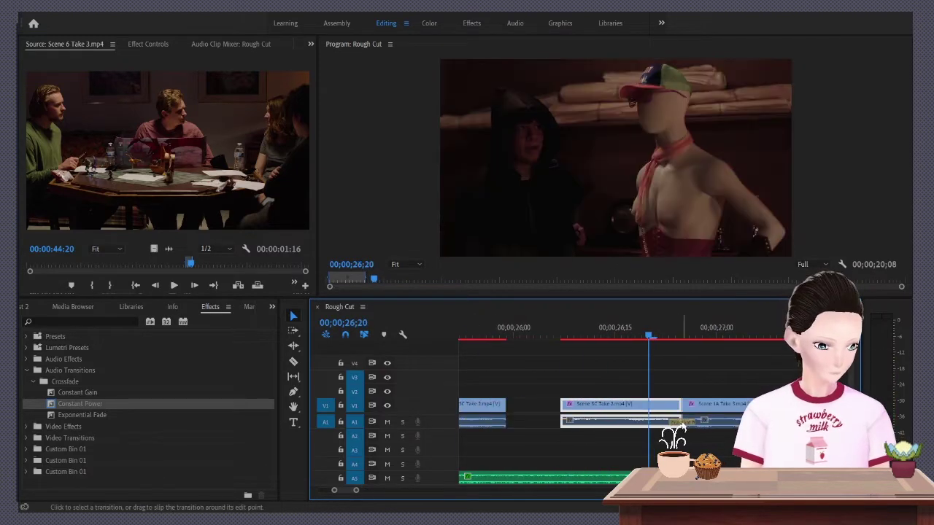
{"action": "key", "text": "Down"}
{"action": "key", "text": "minus"}
{"action": "key", "text": "minus"}
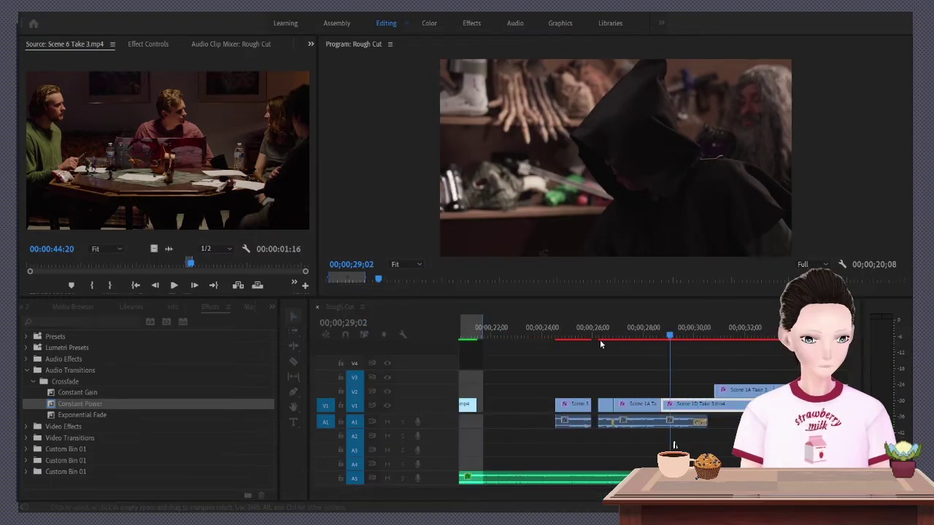
Add a Constant Power fade at the end of the first mannequin clip's audio and lengthen it
{"action": "left_click", "coordinate": [546, 337]}
{"action": "key", "text": "Down"}
{"action": "key", "text": "="}
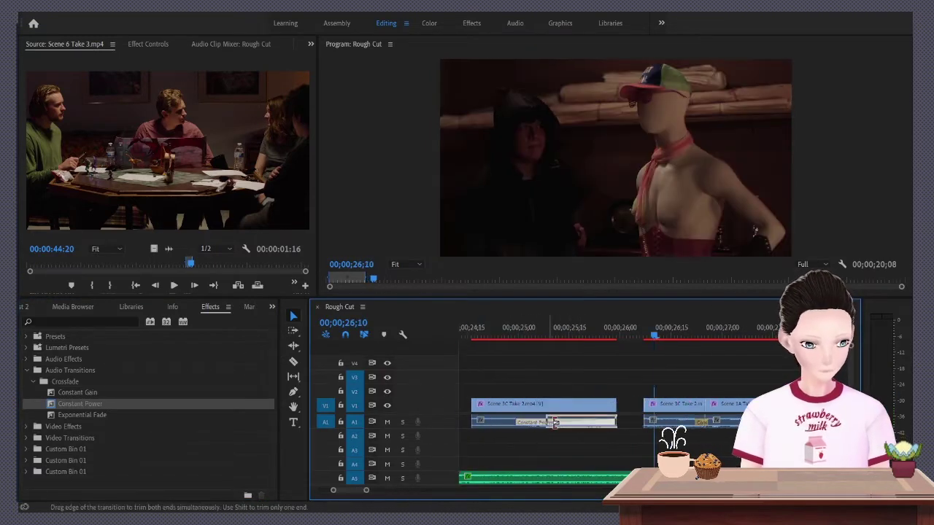
{"action": "key", "text": "="}
{"action": "key", "text": "Down"}
{"action": "key", "text": "minus"}
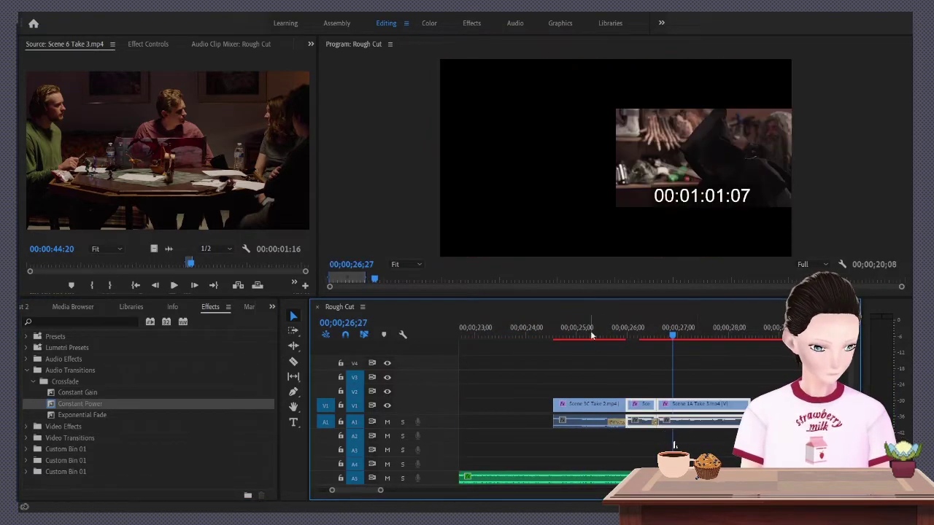
Move the second mannequin and shopkeeper clips to V2 and A2, overlapping the first mannequin clip, and trim the second mannequin clip's start
{"action": "left_click_drag", "start_coordinate": [643, 421], "coordinate": [667, 433]}
{"action": "key", "text": "="}
{"action": "key", "text": "Up"}
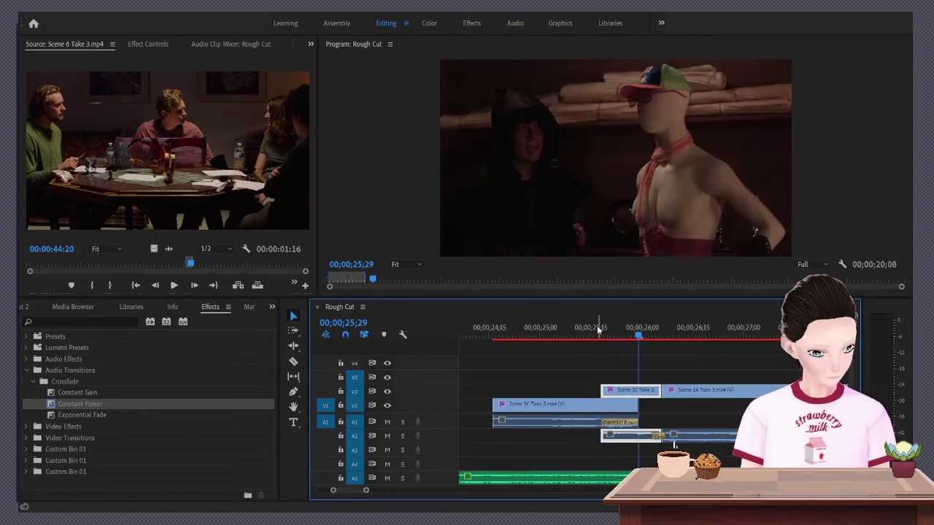
{"action": "mouse_move", "coordinate": [601, 389]}
{"action": "left_mouse_down"}
{"action": "mouse_move", "coordinate": [625, 390]}
{"action": "mouse_move", "coordinate": [615, 390]}
{"action": "left_mouse_up"}
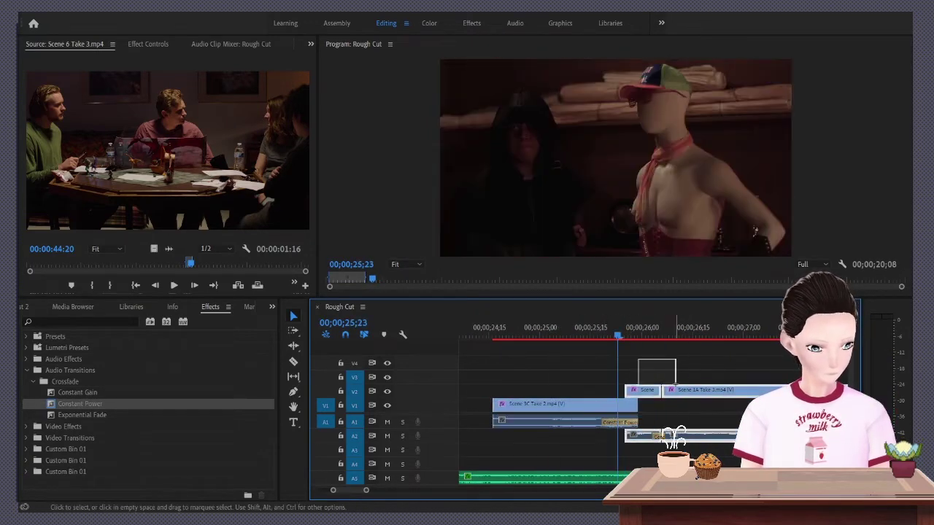
{"action": "key", "text": "Down"}
{"action": "key", "text": "-"}
{"action": "key", "text": "-"}
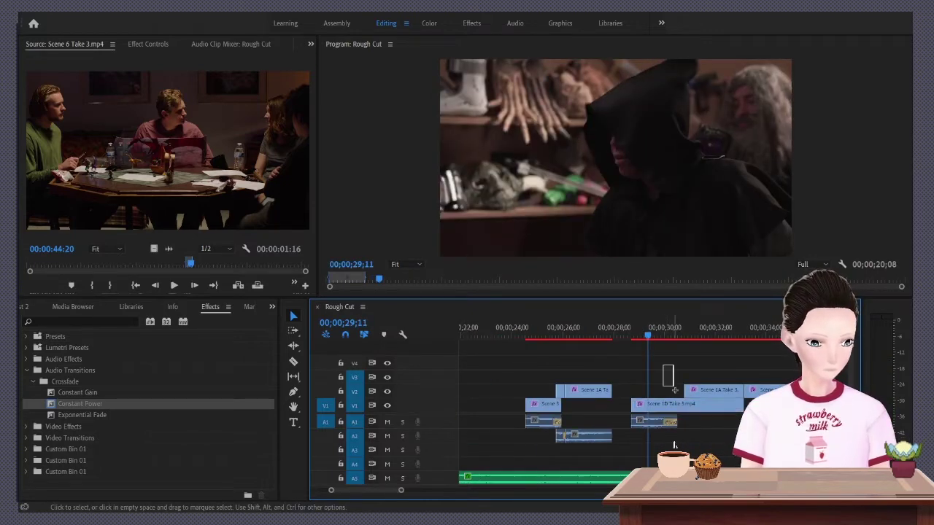
{"action": "key", "text": "space"}
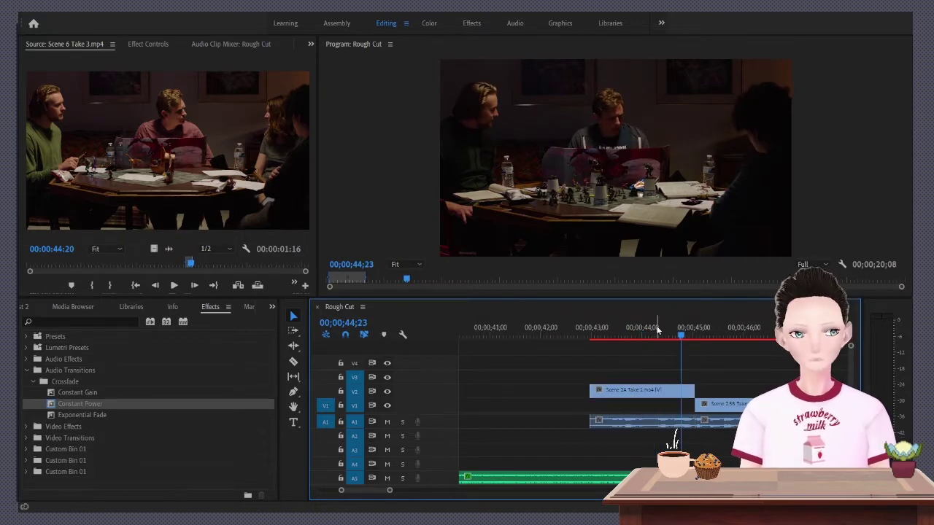
Preview Scene 6A Take 2, Scene 6B Take 2 and Scene 2A Take 2 for a usable game-table shot
{"action": "key", "text": "shift+1"}
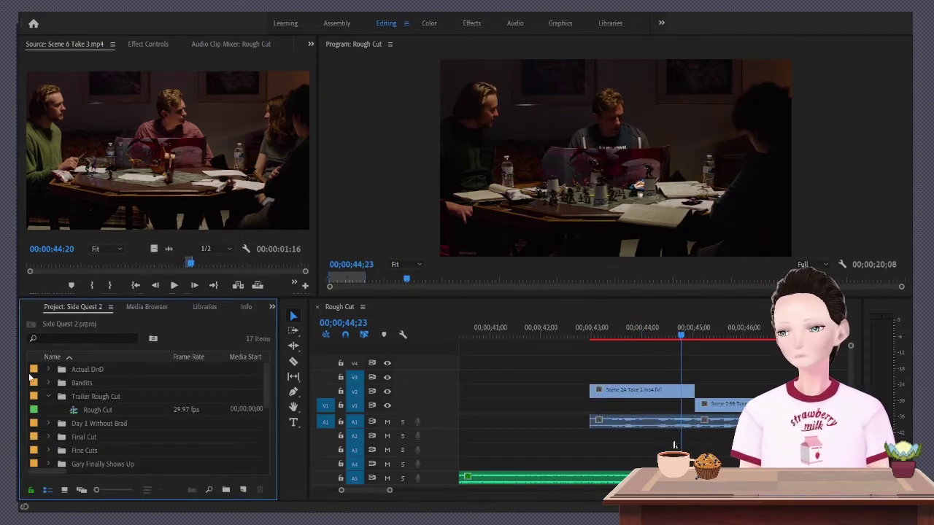
{"action": "scroll", "coordinate": [133, 407], "scroll_direction": "down", "scroll_amount": 5}
{"action": "double_click", "coordinate": [120, 369]}
{"action": "double_click", "coordinate": [113, 396]}
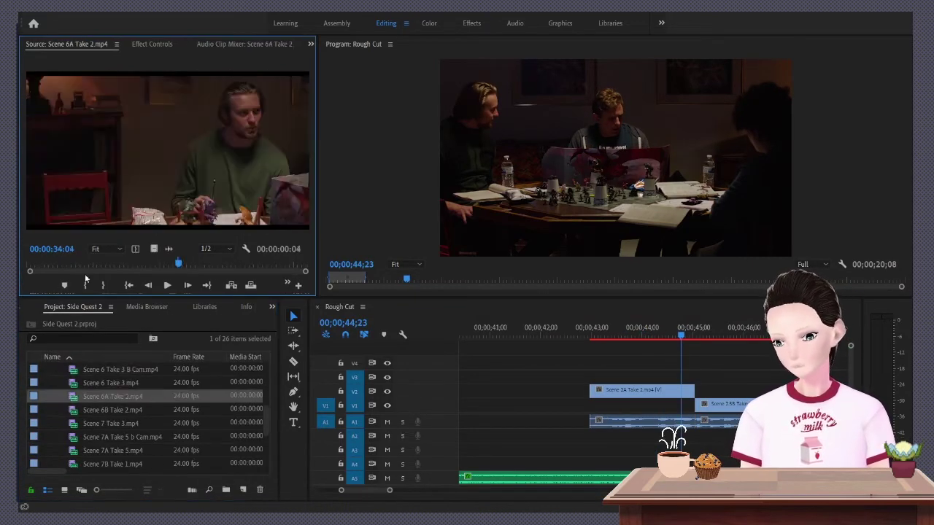
{"action": "double_click", "coordinate": [113, 409]}
{"action": "left_click", "coordinate": [160, 267]}
{"action": "left_click_drag", "start_coordinate": [159, 266], "coordinate": [204, 267]}
{"action": "scroll", "coordinate": [50, 394], "scroll_direction": "up", "scroll_amount": 10}
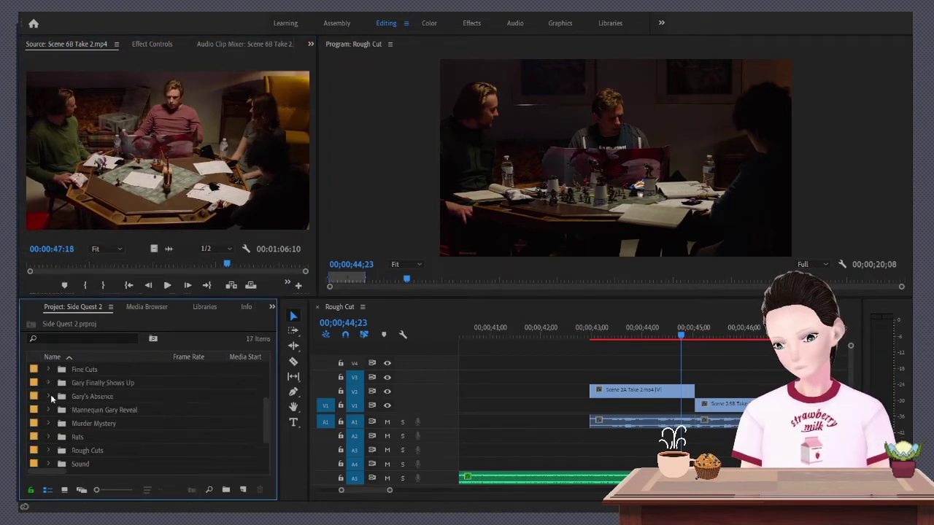
{"action": "double_click", "coordinate": [71, 384]}
{"action": "double_click", "coordinate": [79, 396]}
{"action": "left_click", "coordinate": [61, 267]}
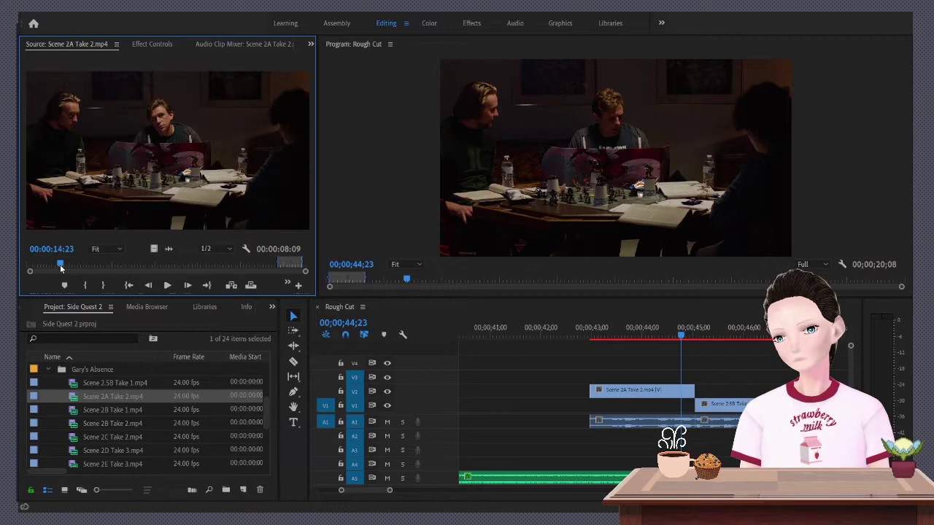
Play through Scene 2B Take 1 up to about 00:01:33:00 to find a usable line
{"action": "double_click", "coordinate": [72, 410]}
{"action": "left_click", "coordinate": [153, 265]}
{"action": "key", "text": "space"}
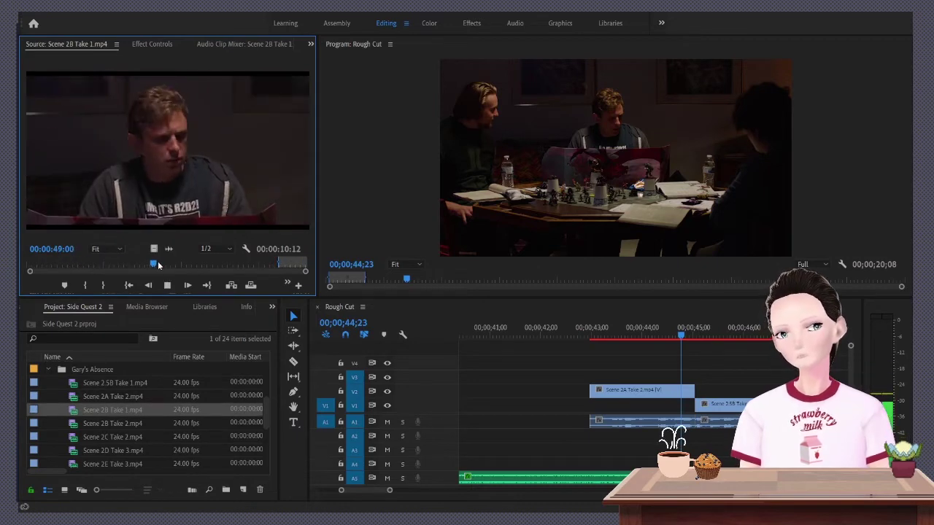
{"action": "left_click", "coordinate": [182, 264]}
{"action": "left_click", "coordinate": [228, 266]}
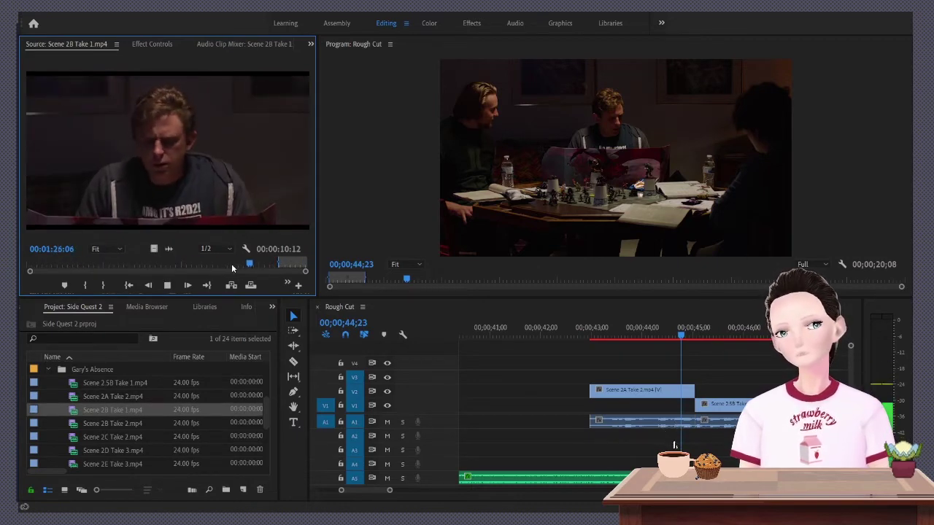
{"action": "left_click", "coordinate": [261, 265]}
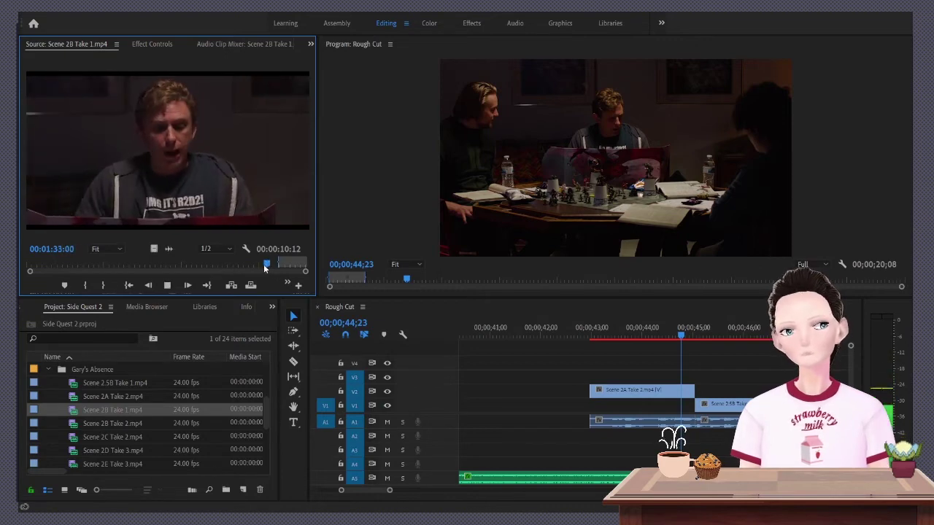
Split the Scene 2A Take 2 clip on V2 and trim the first piece's end to about 00;00;44;05, leaving a gap
{"action": "left_click", "coordinate": [655, 338]}
{"action": "key", "text": "space"}
{"action": "key", "text": "ctrl+k"}
{"action": "key", "text": "space"}
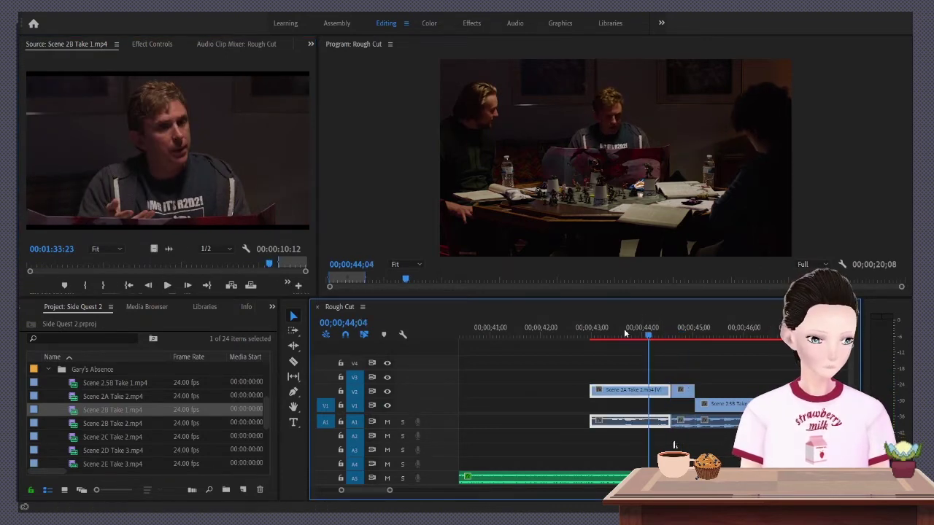
{"action": "key", "text": "space"}
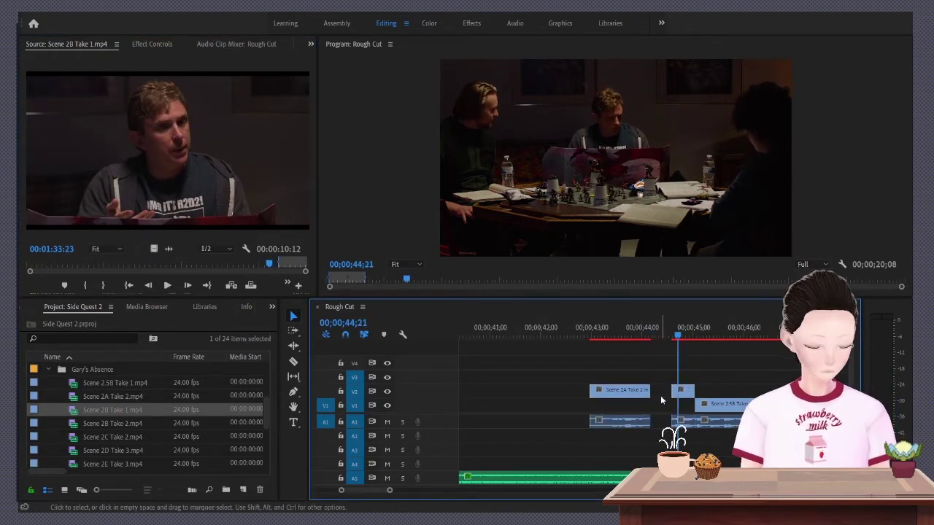
Mark a 21-frame section of Scene 2B Take 1 and place it on V3 and A2 between the Scene 2A pieces, shifting the following clips
{"action": "left_click", "coordinate": [248, 197]}
{"action": "key", "text": "space"}
{"action": "key", "text": "o"}
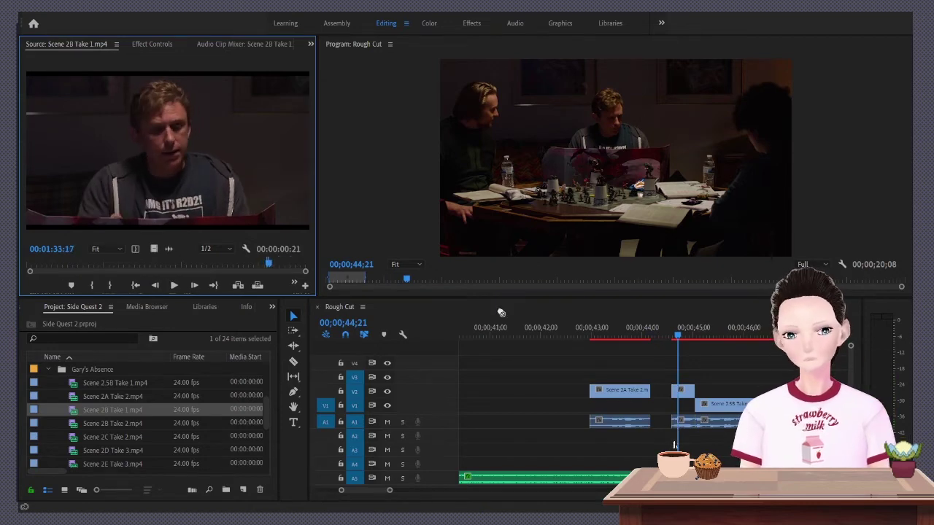
{"action": "left_click_drag", "start_coordinate": [501, 313], "coordinate": [722, 408]}
{"action": "key", "text": "space"}
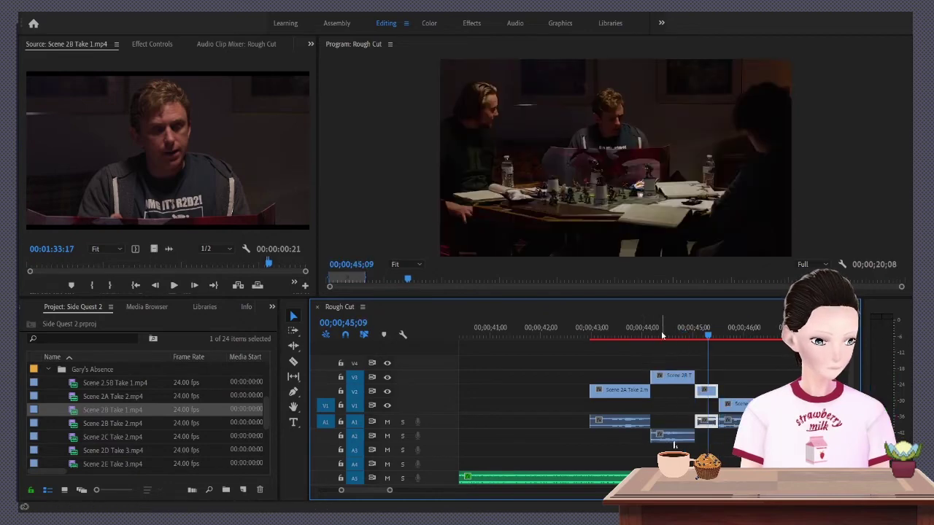
Ripple-trim the end of the inserted Scene 2B Take 1 clip to 00;00;44;27 and play on through the following clips
{"action": "key", "text": "="}
{"action": "left_click", "coordinate": [472, 333]}
{"action": "key", "text": "space"}
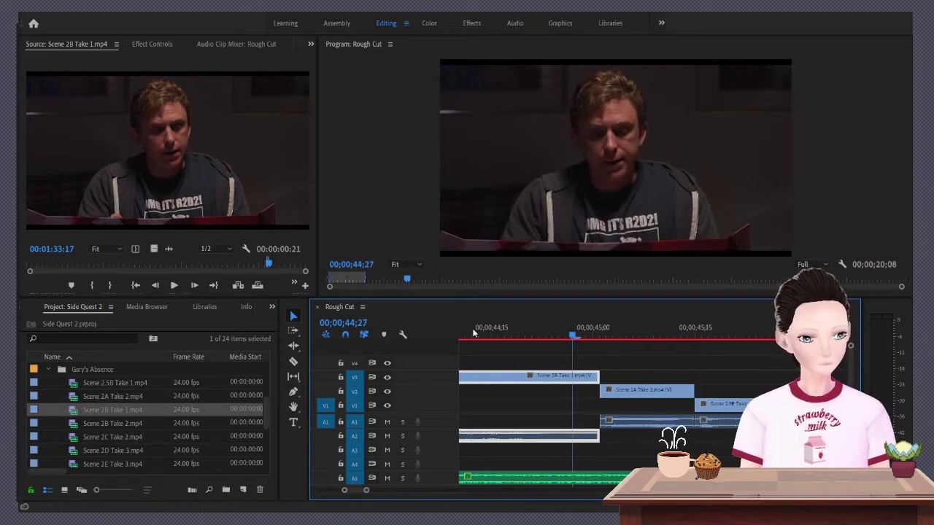
{"action": "key", "text": "w"}
{"action": "key", "text": "minus"}
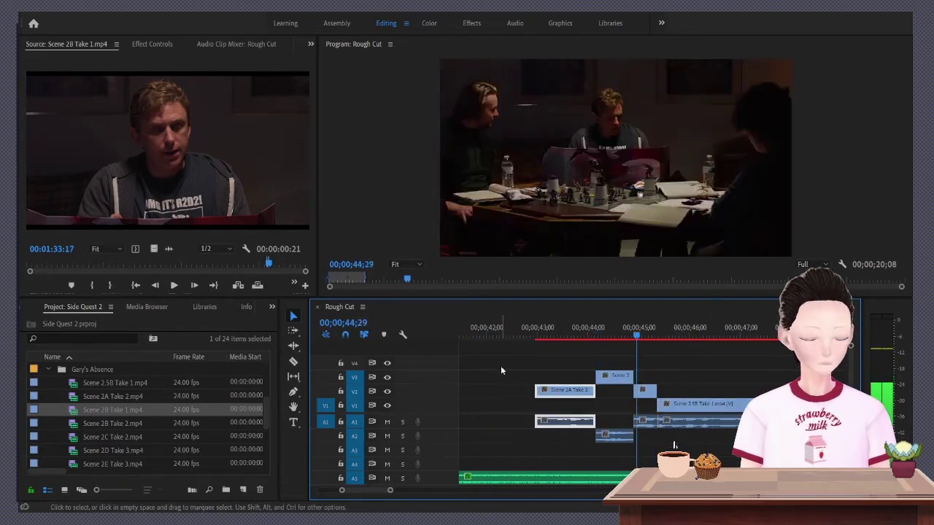
{"action": "key", "text": "space"}
Mark a new section of Scene 2B Take 1 lasting 00:00:01:21 and ending at 00:01:36:16
{"action": "left_click", "coordinate": [237, 188]}
{"action": "key", "text": "space"}
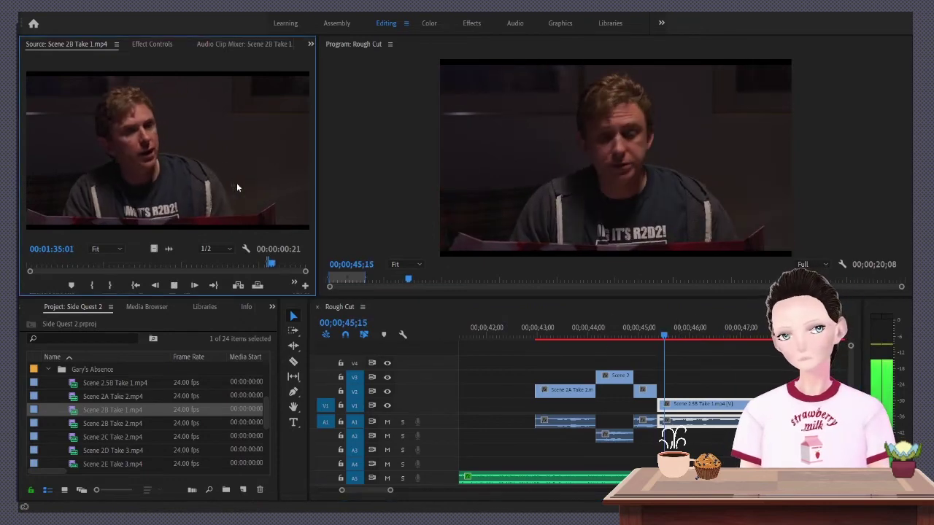
{"action": "key", "text": "space"}
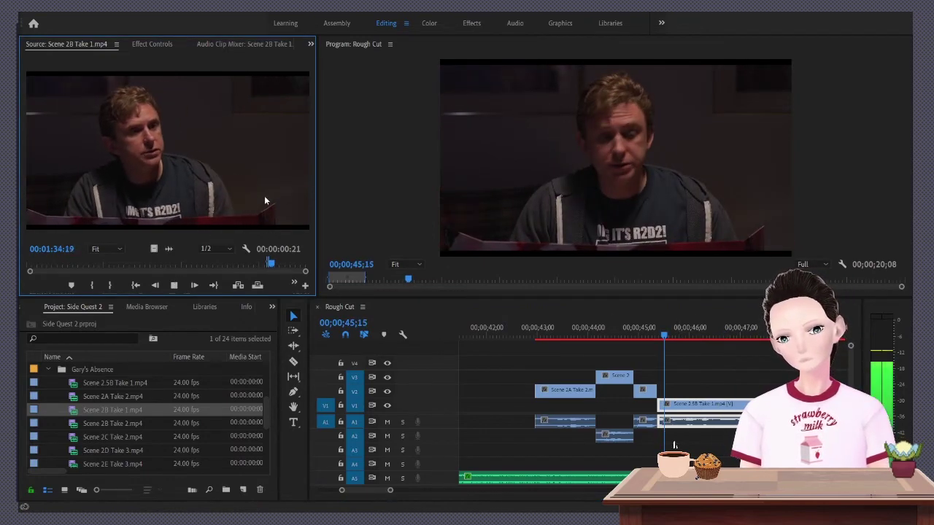
{"action": "key", "text": "o"}
{"action": "key", "text": "space"}
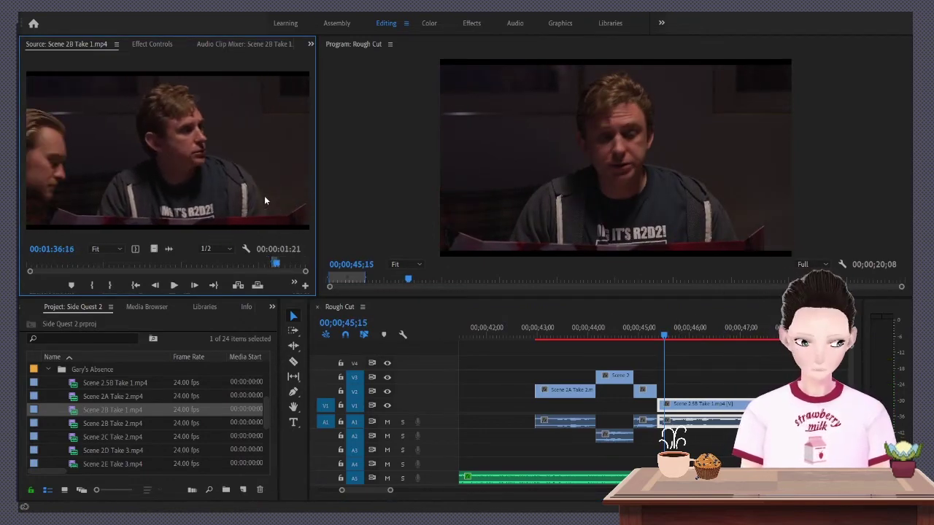
Split the V1 clip following the short Scene 2A piece at 00;00;45;24 and remove its first part, closing the gap
{"action": "left_click", "coordinate": [614, 375]}
{"action": "key", "text": "space"}
{"action": "left_click", "coordinate": [675, 330]}
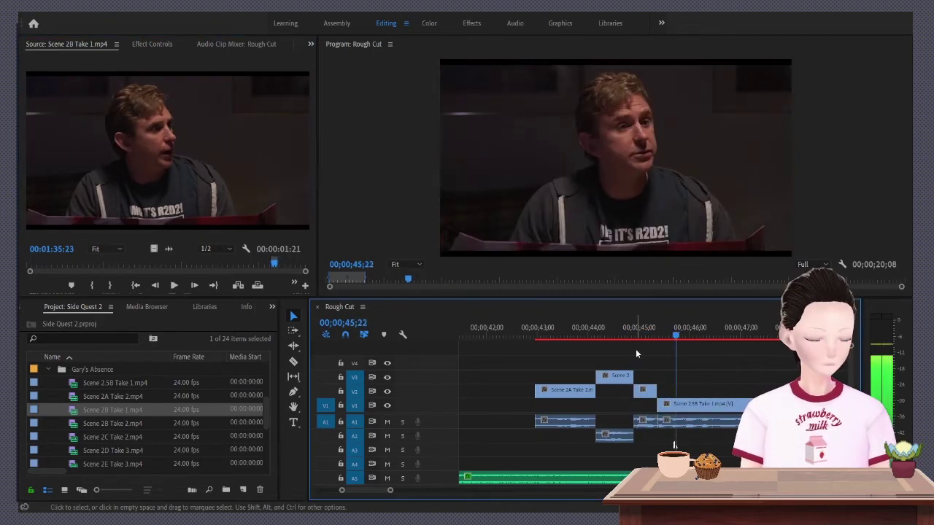
{"action": "left_click", "coordinate": [658, 336]}
{"action": "key", "text": "space"}
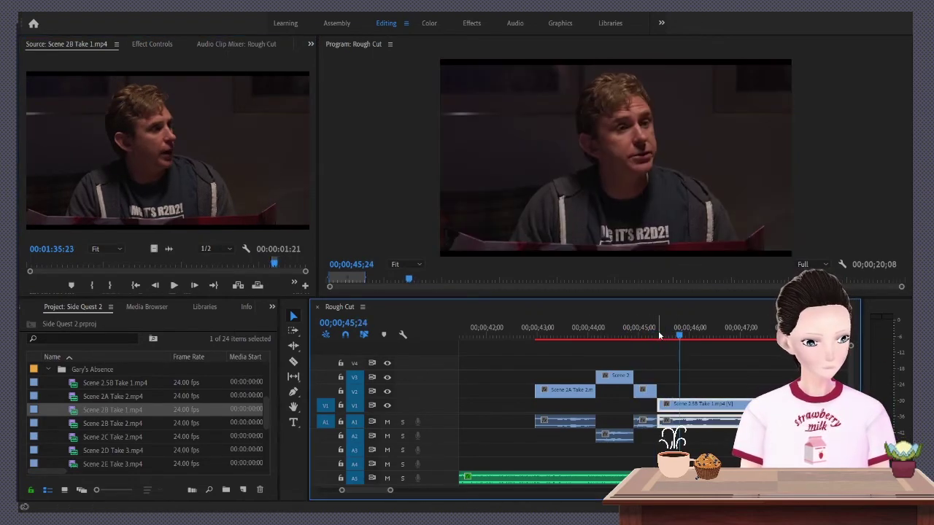
{"action": "left_click_drag", "start_coordinate": [656, 391], "coordinate": [654, 391]}
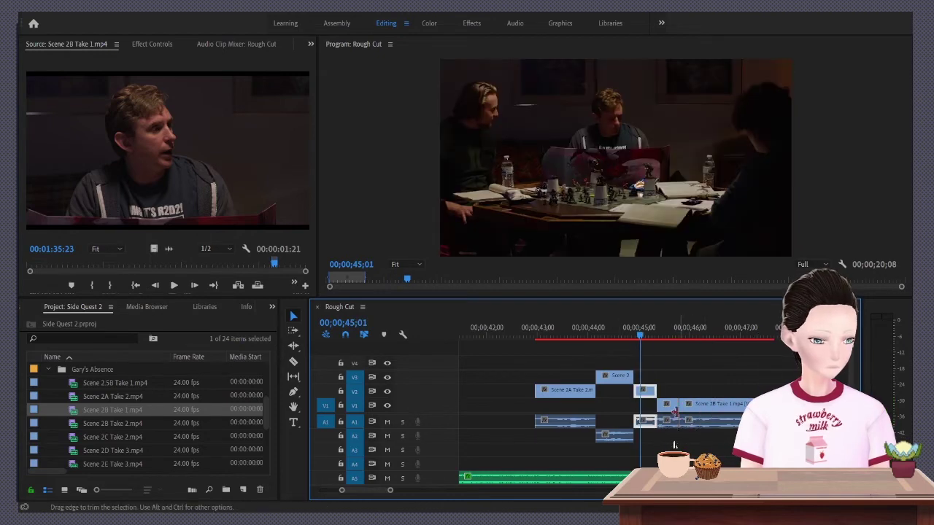
{"action": "key", "text": "space"}
{"action": "left_click_drag", "start_coordinate": [658, 404], "coordinate": [660, 403]}
{"action": "left_click", "coordinate": [690, 339]}
Extend the end of the short Scene 2A piece on V2 to 00;00;45;16, with the next V1 clip starting there
{"action": "left_click", "coordinate": [632, 336]}
{"action": "key", "text": "space"}
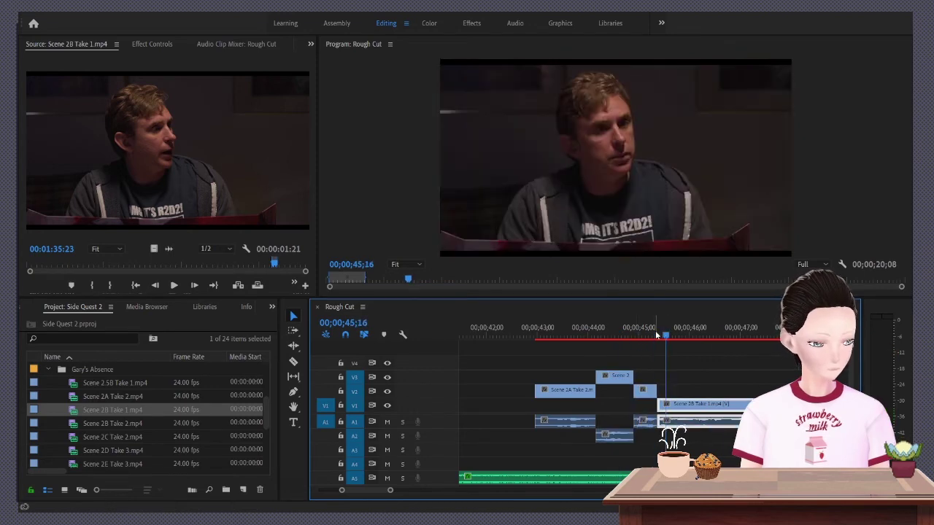
{"action": "key", "text": "e"}
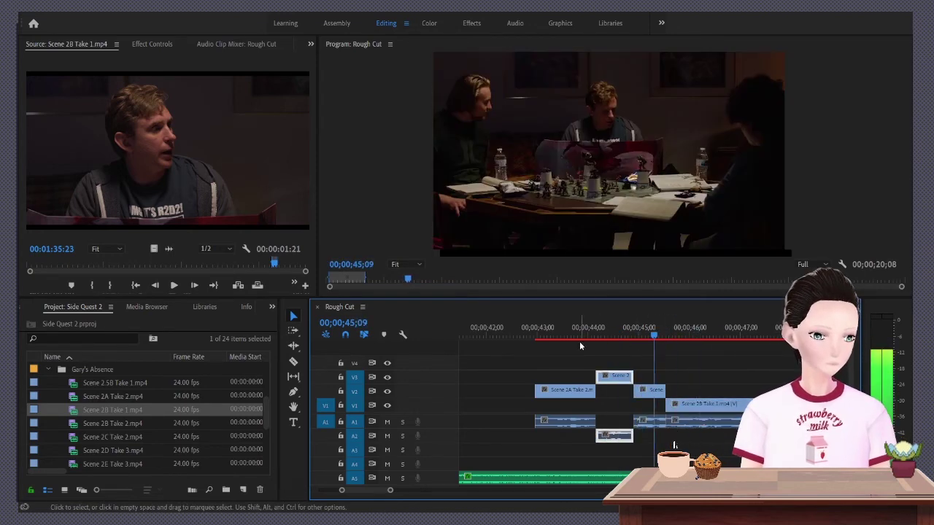
{"action": "left_click_drag", "start_coordinate": [646, 334], "coordinate": [693, 338]}
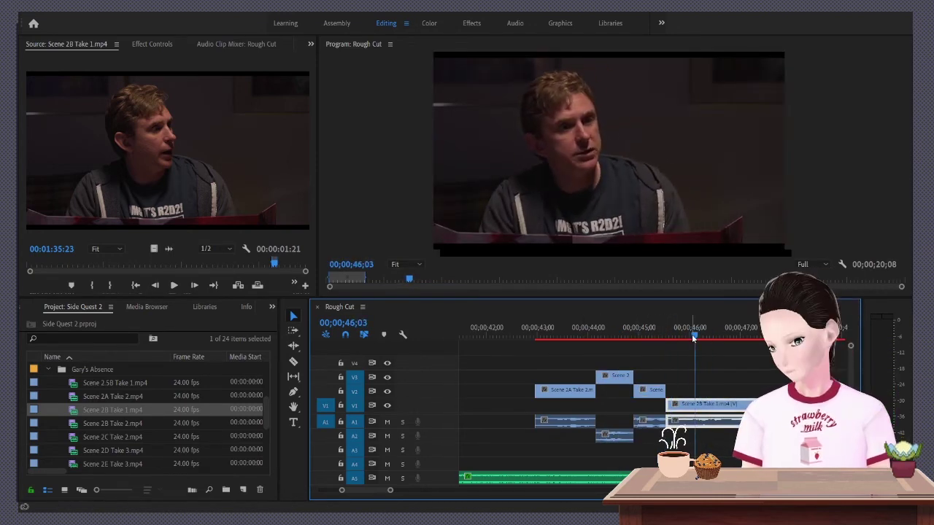
Trim the start of the V1 clip just before Scene 3D Take 1 to about 00;00;52;10, leaving a gap
{"action": "key", "text": "minus"}
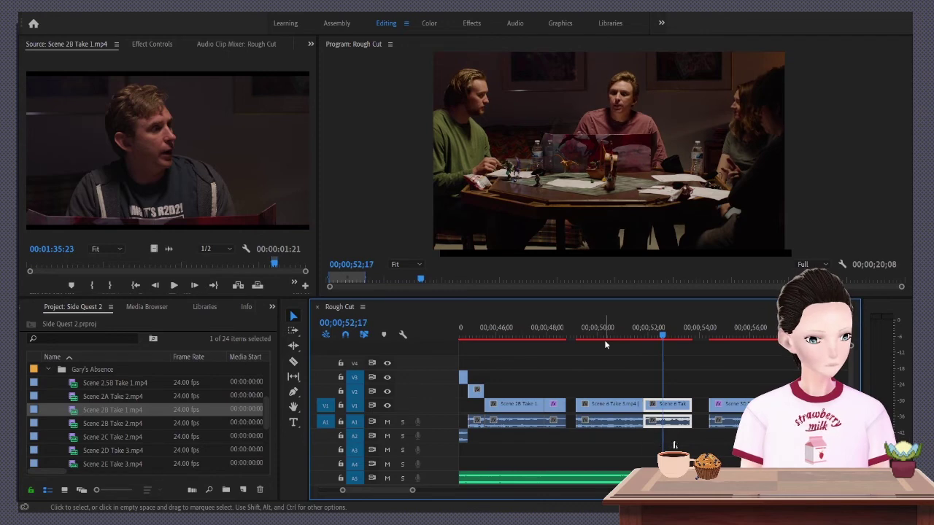
{"action": "left_click_drag", "start_coordinate": [666, 418], "coordinate": [642, 419]}
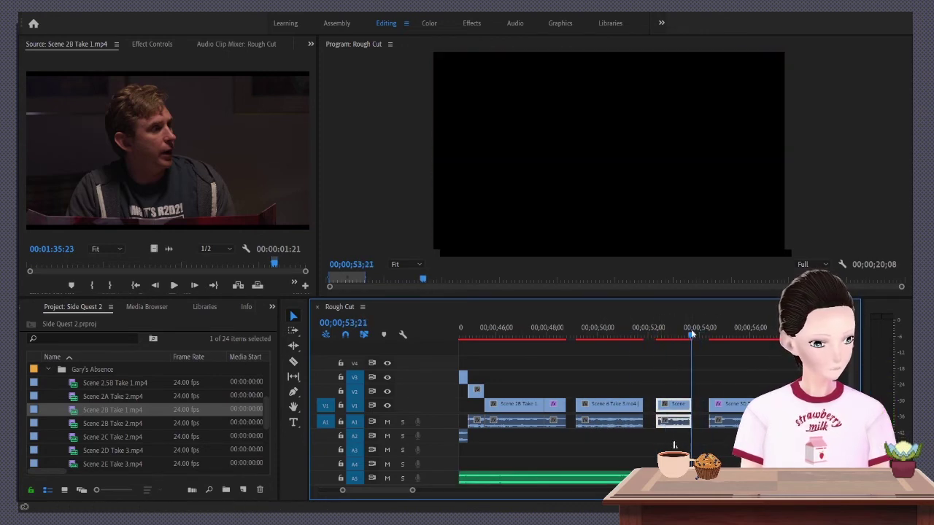
Close Scene 3D Take 1 up to the preceding V1 clip and place the trimmed clip directly after it on V2 and A2
{"action": "left_click", "coordinate": [570, 338]}
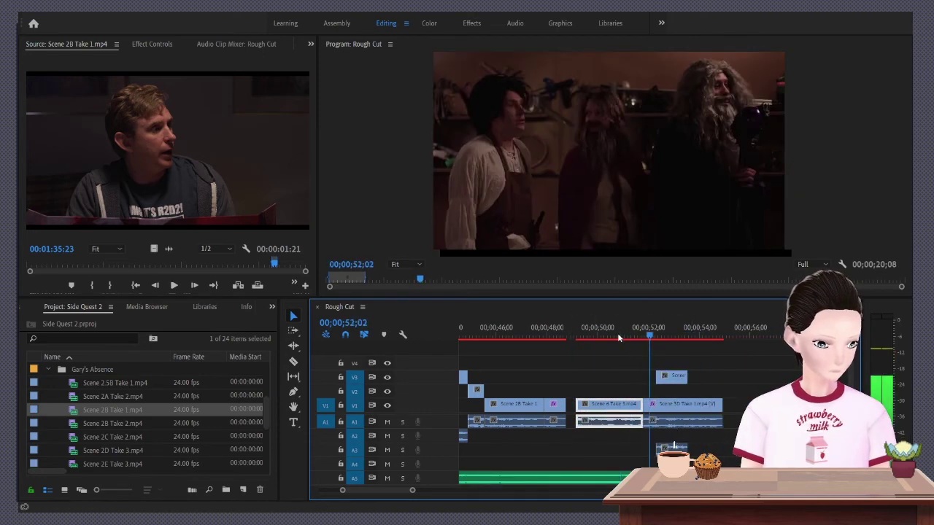
{"action": "left_click_drag", "start_coordinate": [737, 407], "coordinate": [783, 384]}
{"action": "left_click", "coordinate": [759, 336]}
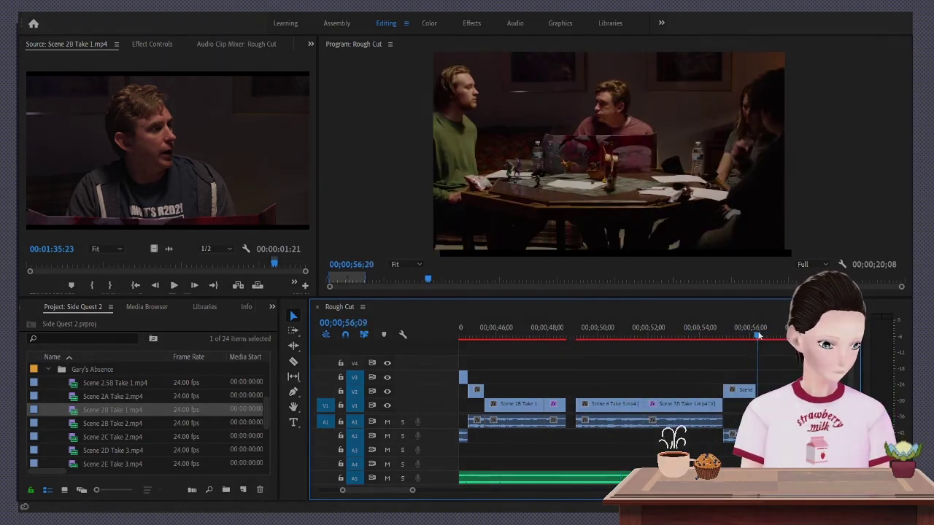